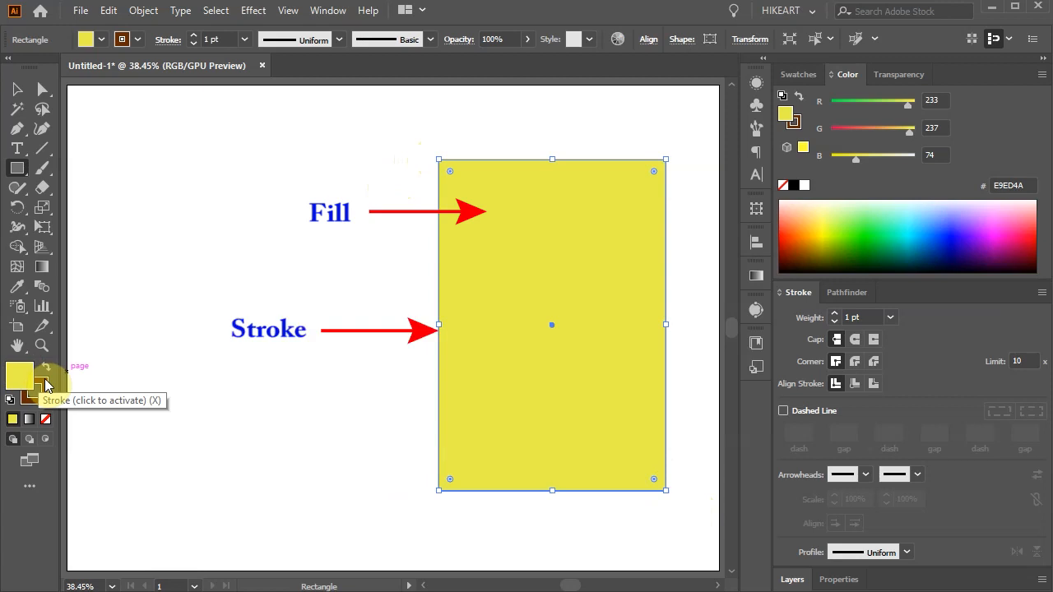
Set the yellow rectangle's stroke weight to 100 pt
left_click(851, 317)
type("100")
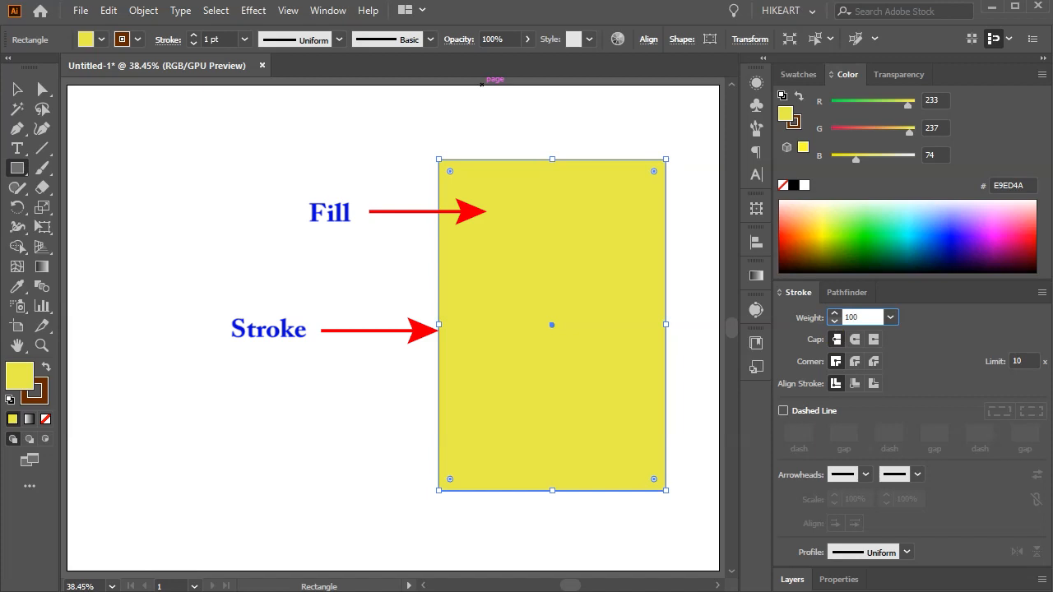
key("Tab")
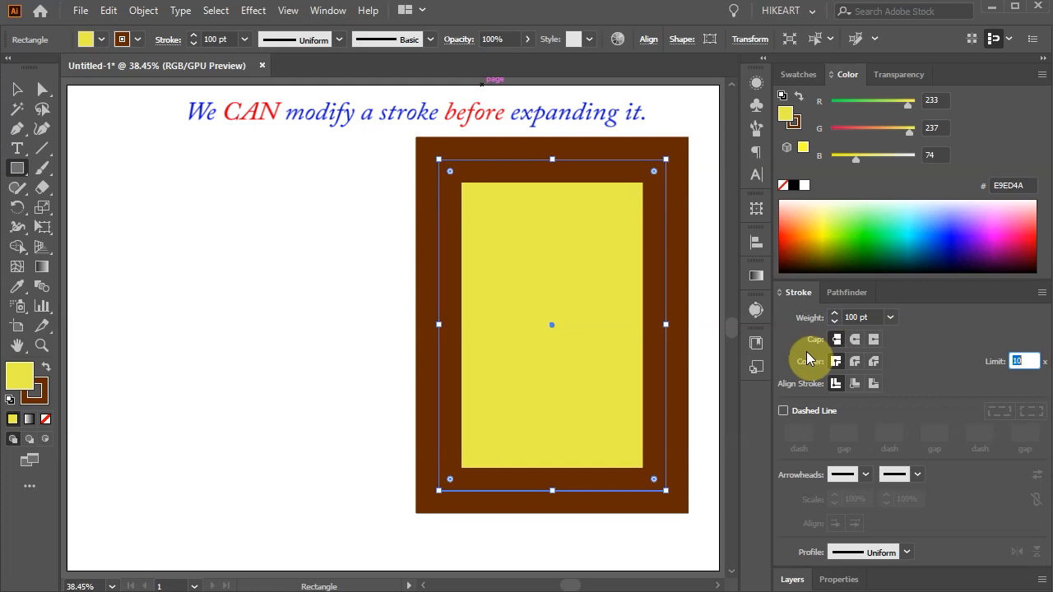
Try a round corner join and a dashed line on the rectangle's stroke, and restore the solid mitered stroke
left_click(855, 361)
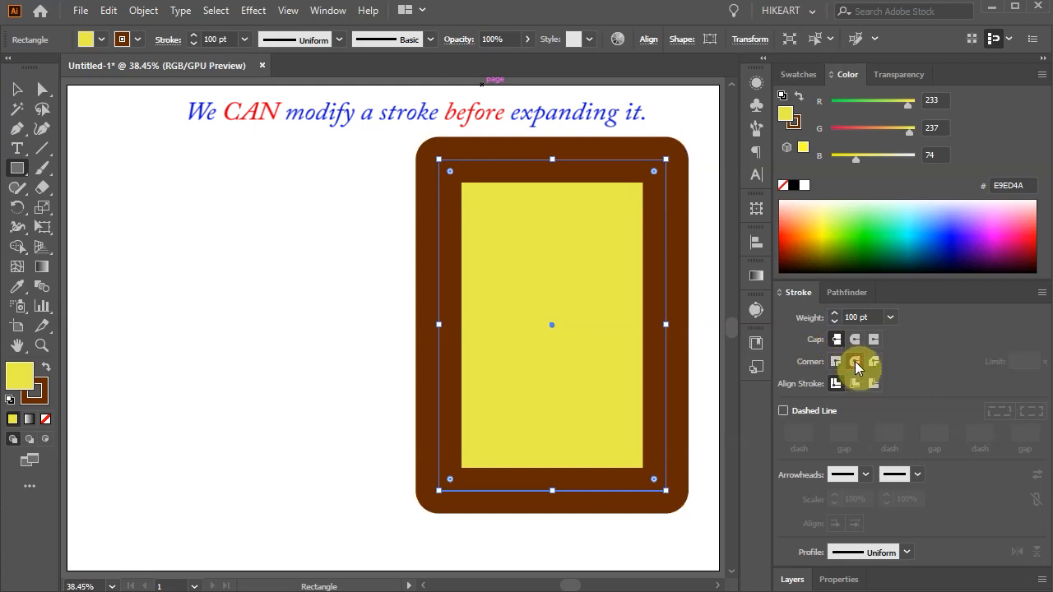
left_click(783, 411)
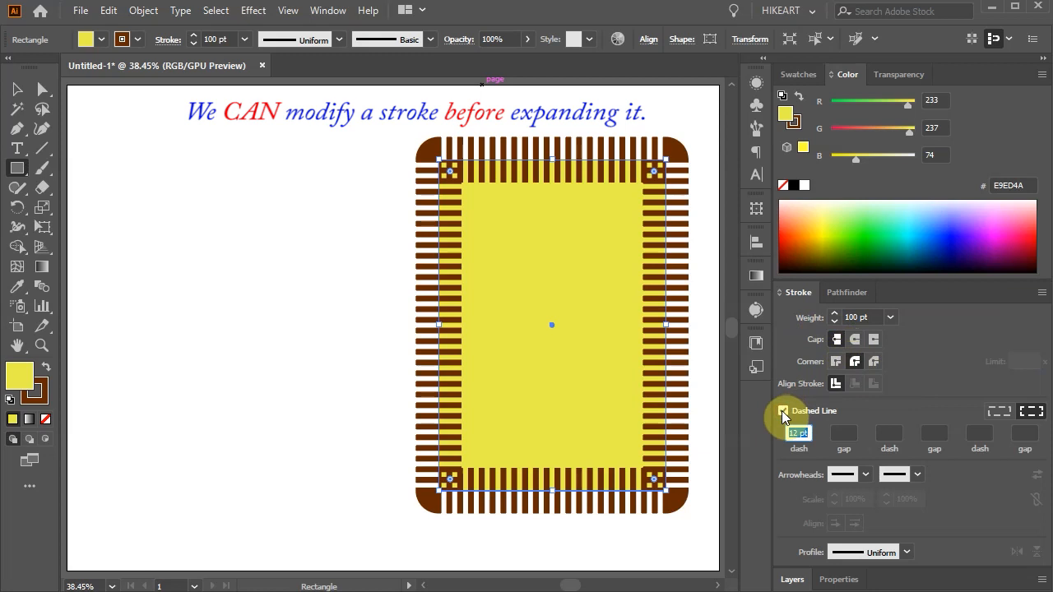
left_click(782, 411)
left_click(836, 362)
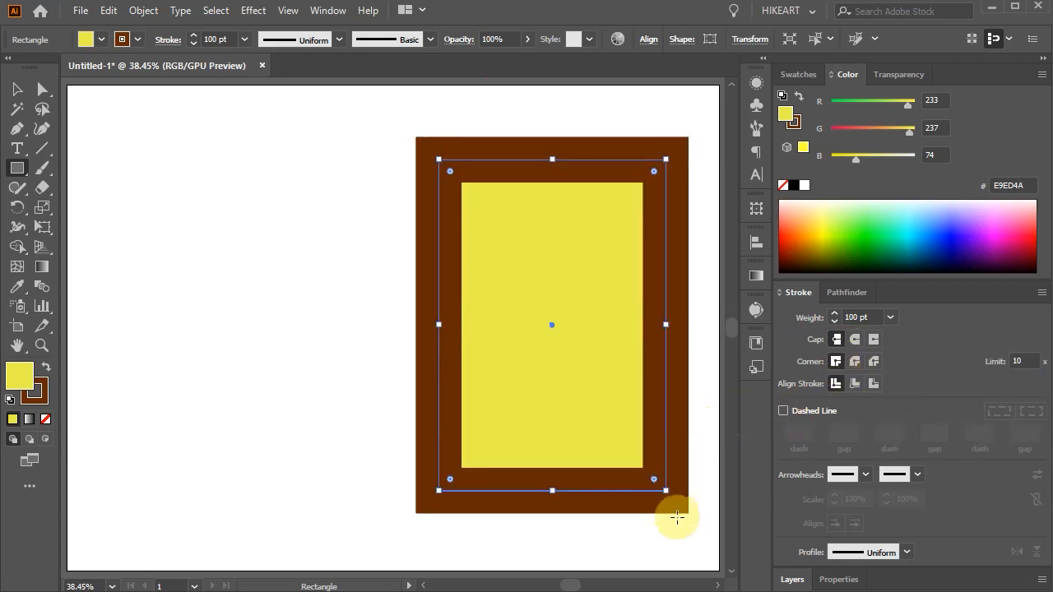
Deselect the rectangle and display the contents of Layer 1
key("a")
left_click(323, 426)
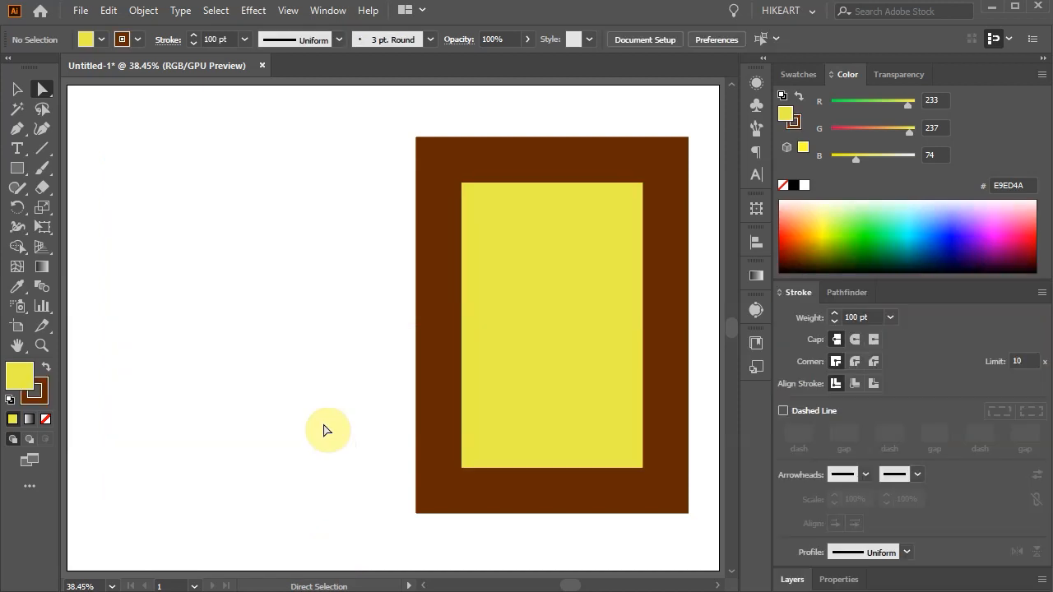
left_click(793, 580)
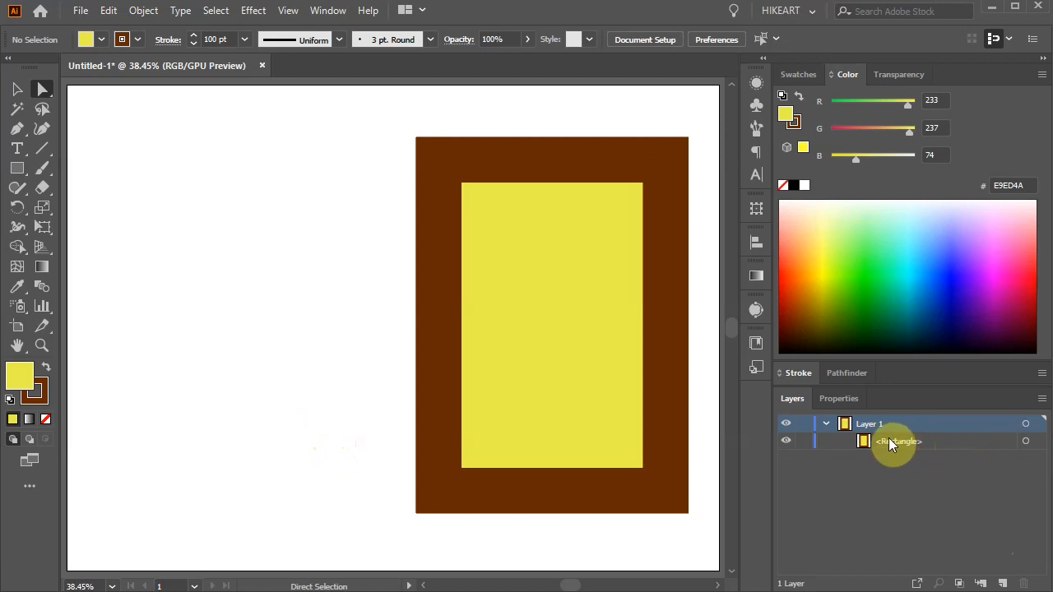
Expand the yellow rectangle with both Fill and Stroke enabled to convert its outline into a shape
left_click(451, 236)
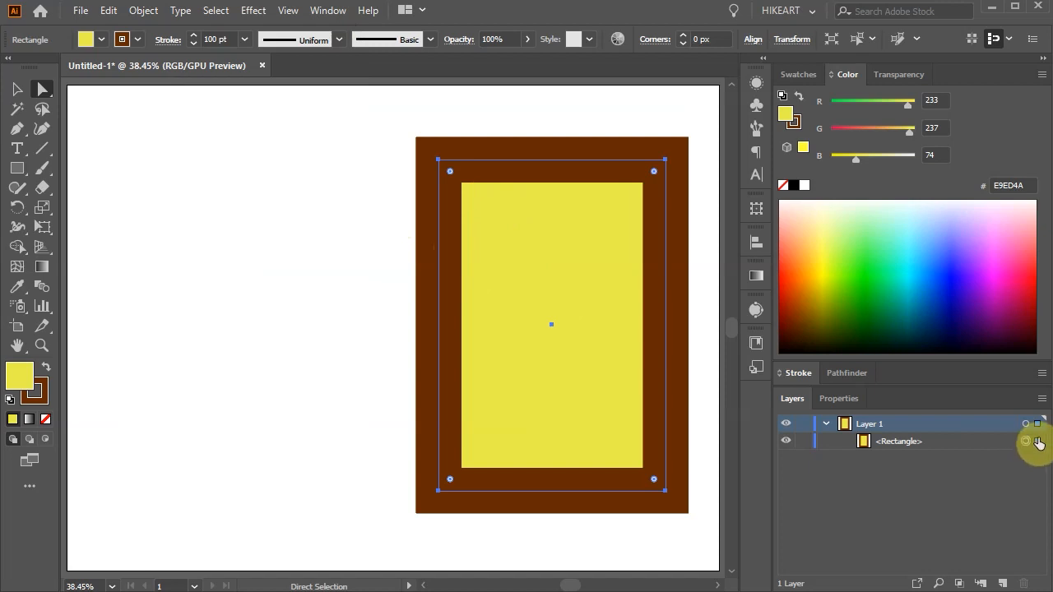
left_click(142, 11)
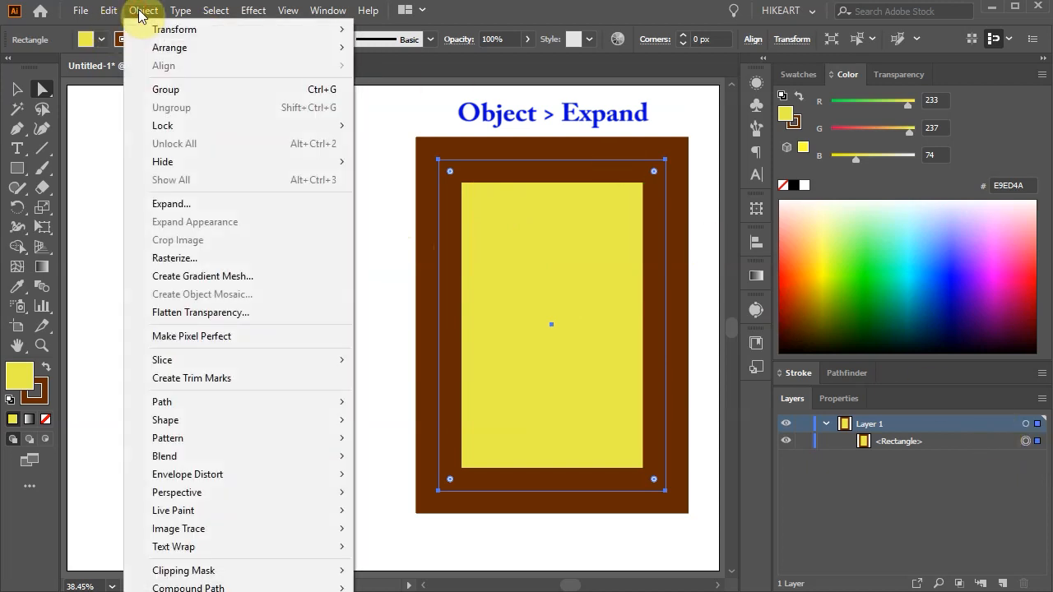
left_click(219, 208)
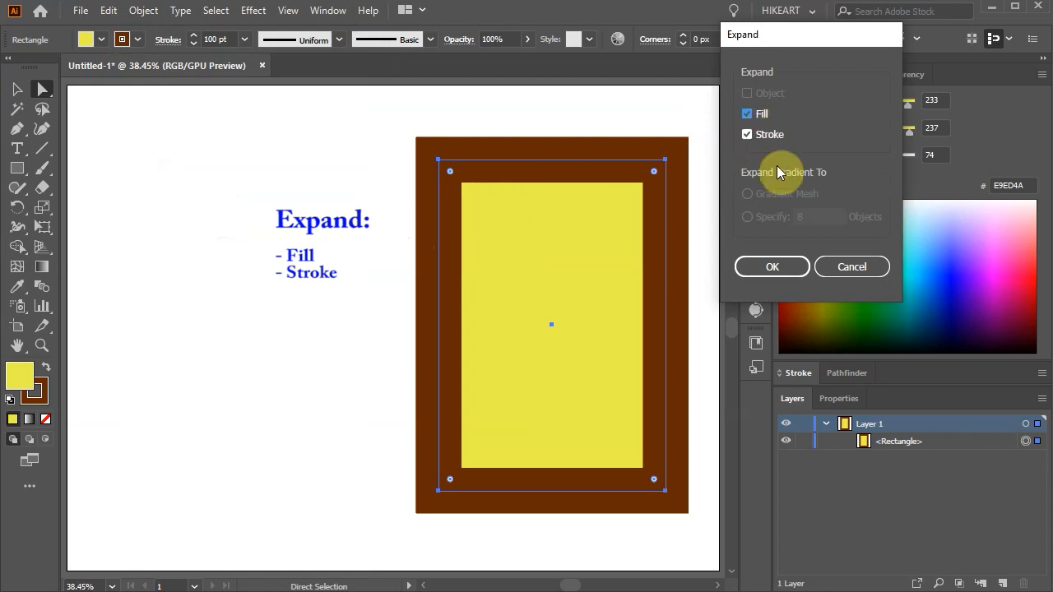
left_click(793, 270)
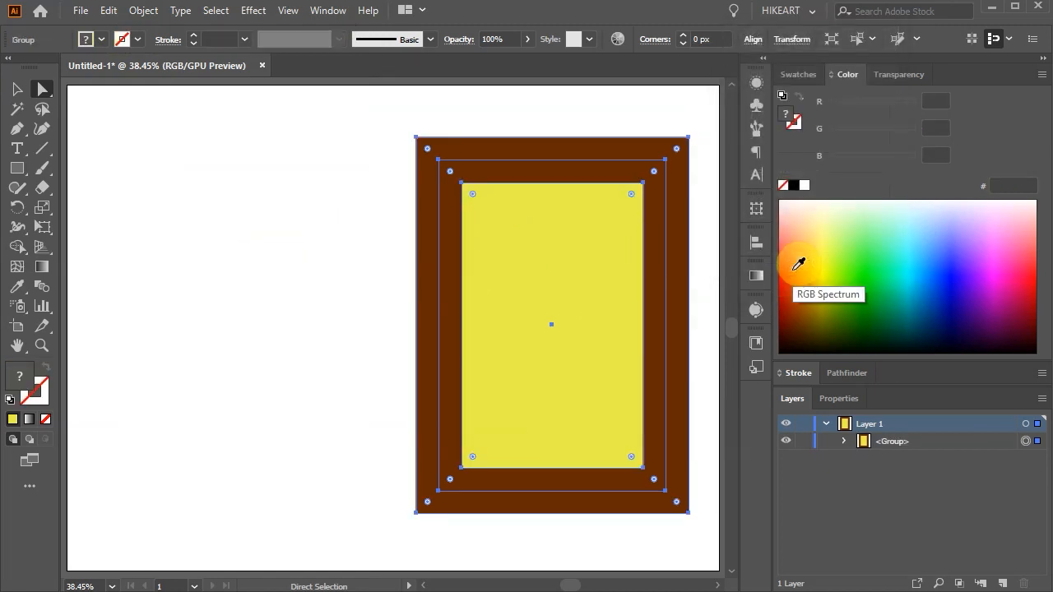
Inspect the expanded group's compound path and rectangle, and move the yellow rectangle out of the brown frame to its left
left_click(845, 442)
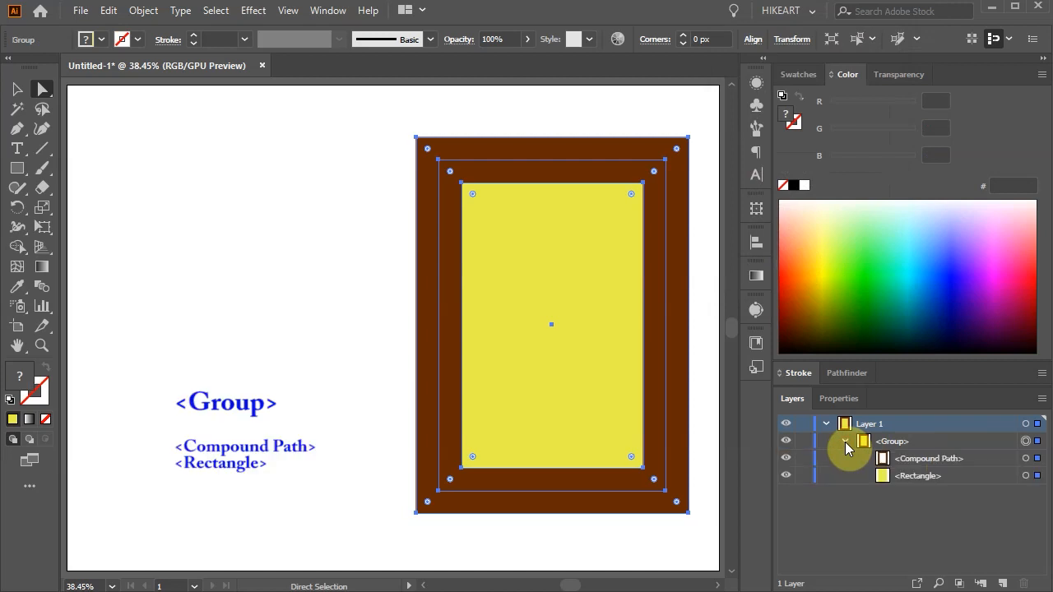
left_click(1026, 460)
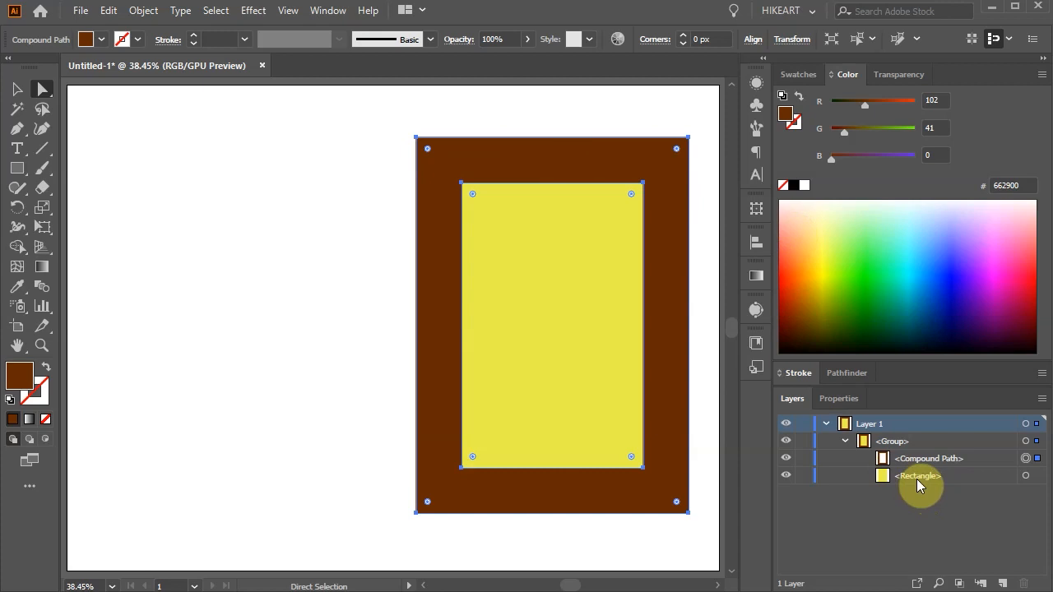
left_click(1027, 477)
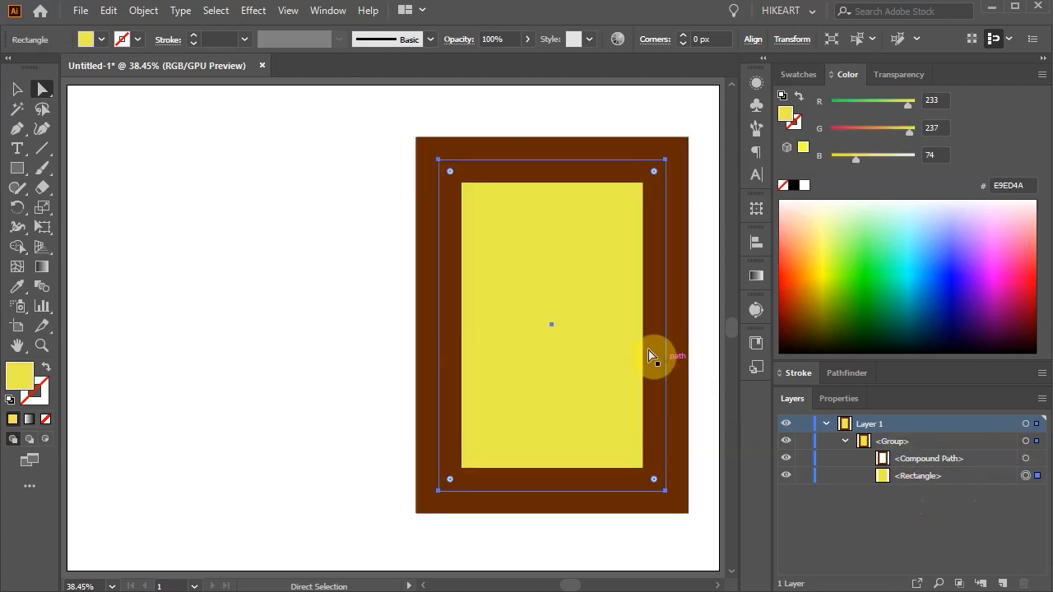
key("a")
left_click_drag(595, 306, 266, 312)
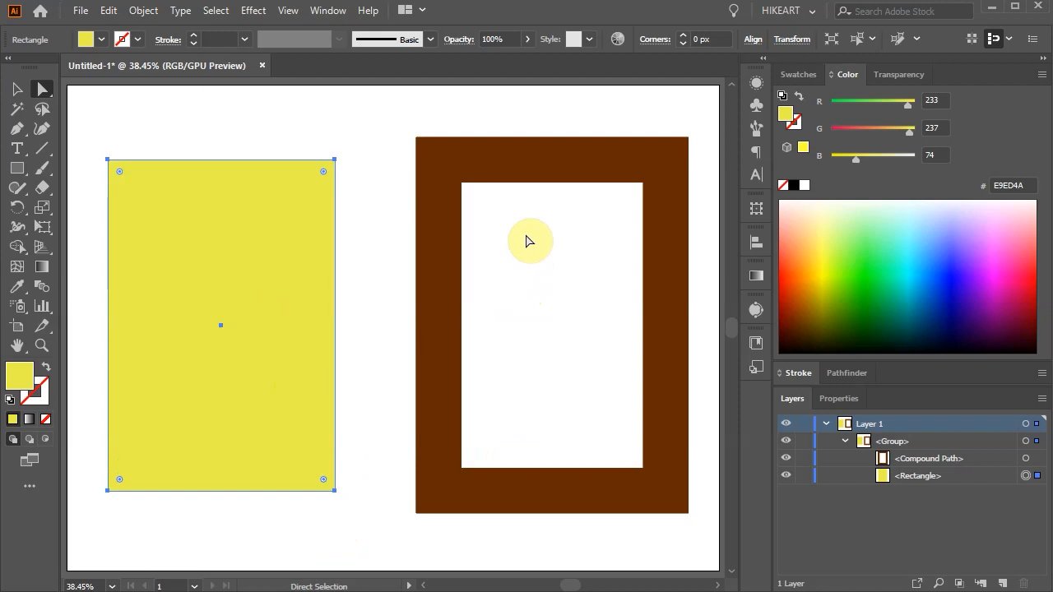
Try pulling the upper-left anchor point of the brown frame's opening diagonally inward, and undo the change
left_click(528, 242)
left_click_drag(466, 191, 544, 285)
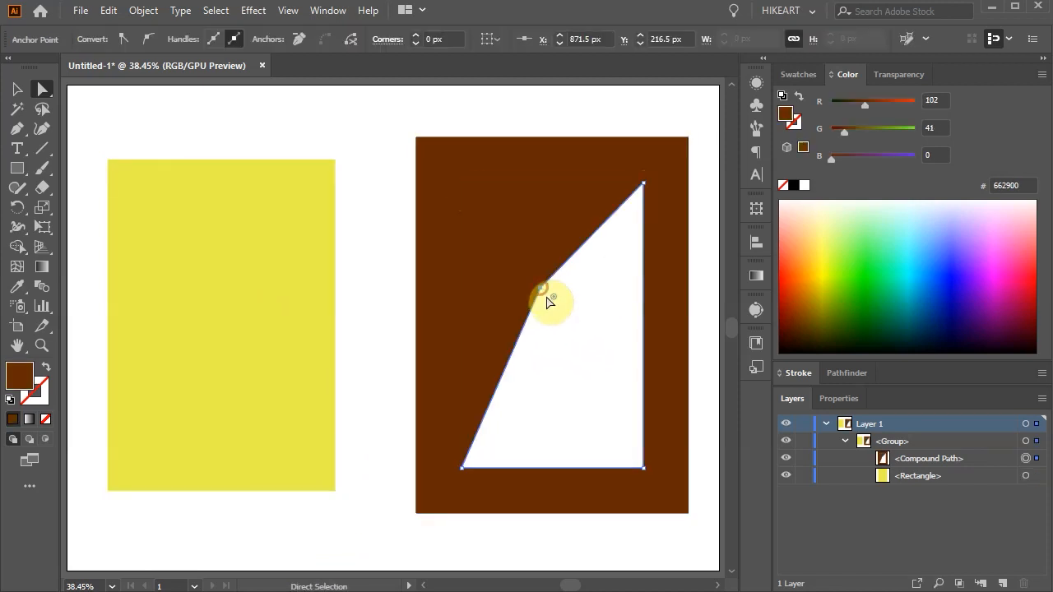
key("ctrl+z")
Round the corners of the brown frame's inner opening to a radius of about 81 px
mouse_move(472, 193)
left_mouse_down()
mouse_move(670, 442)
mouse_move(470, 199)
left_mouse_up()
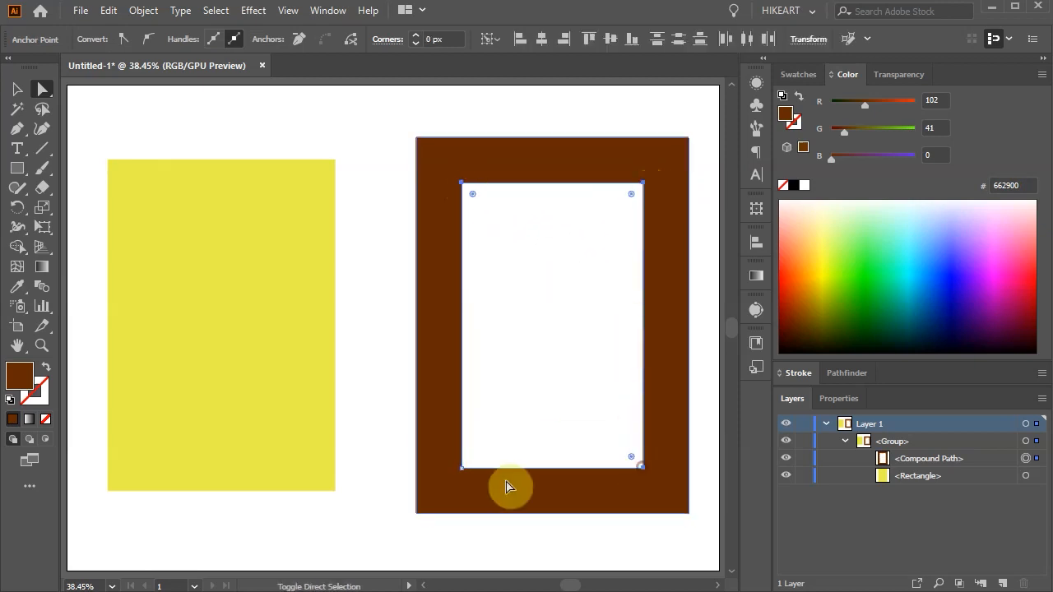
left_click(470, 480)
left_click_drag(633, 195, 603, 221)
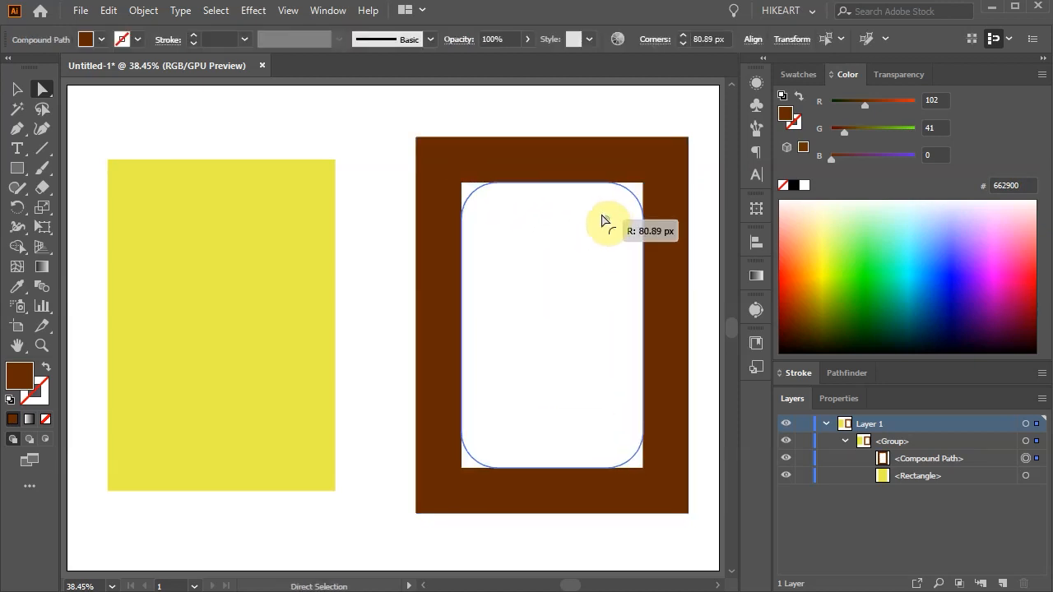
left_click(657, 39)
left_click(633, 66)
left_click(706, 579)
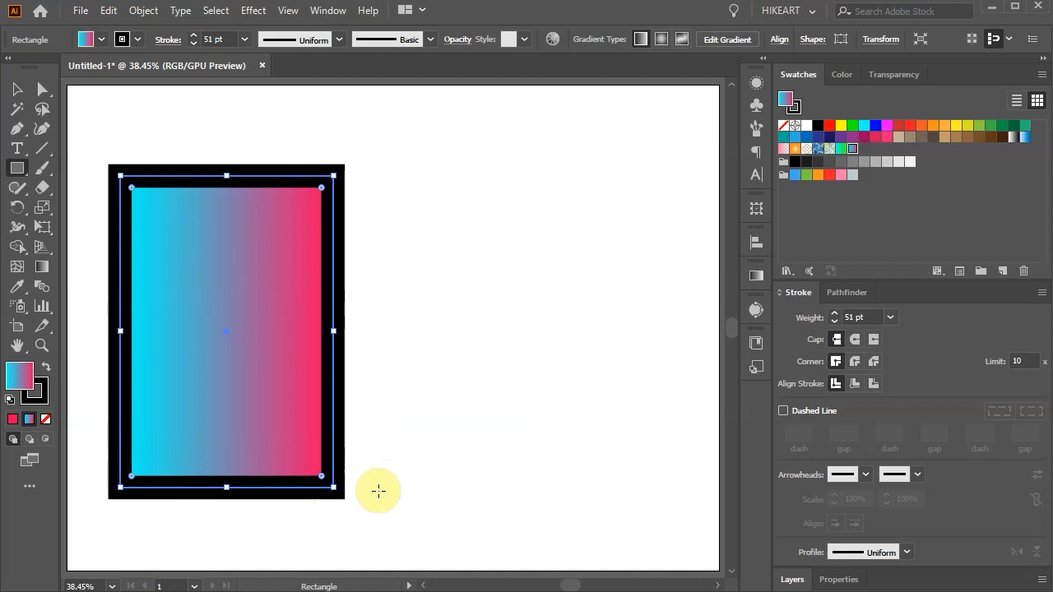
Expand the gradient rectangle's fill and stroke, converting the gradient to a Gradient Mesh
left_click(146, 12)
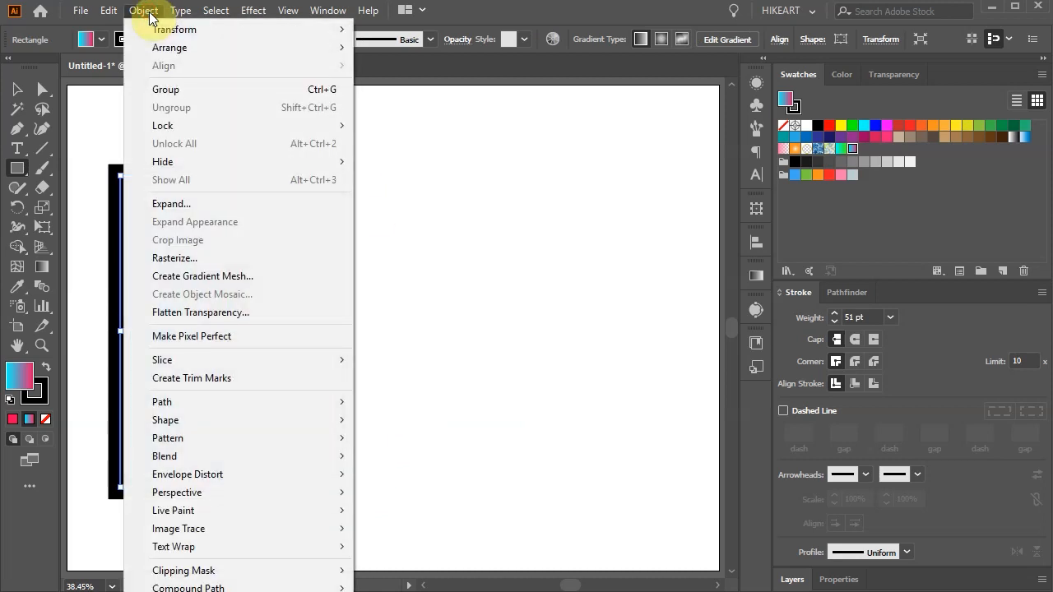
left_click(198, 203)
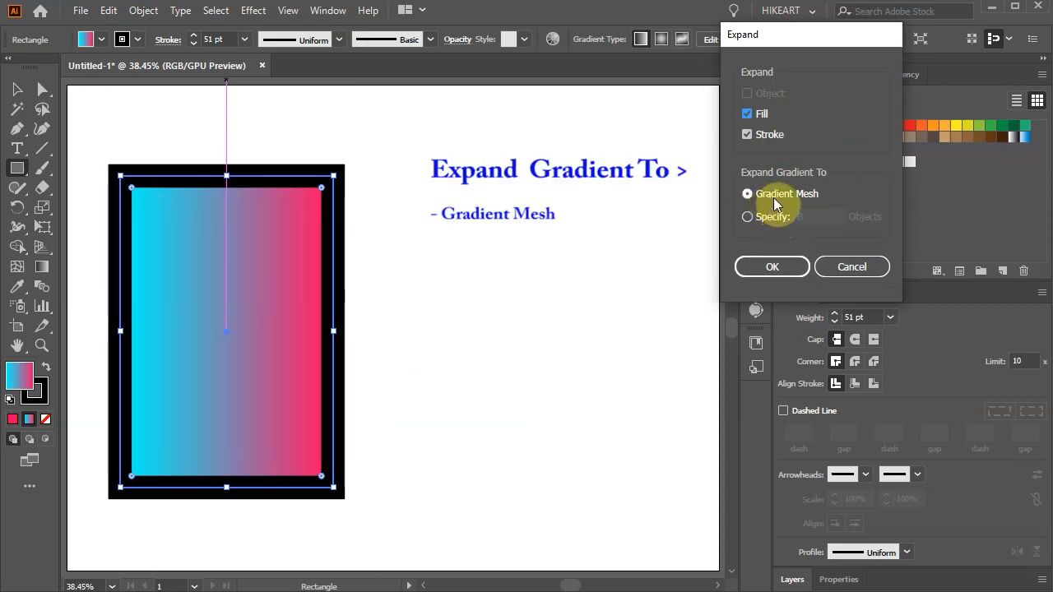
left_click(790, 267)
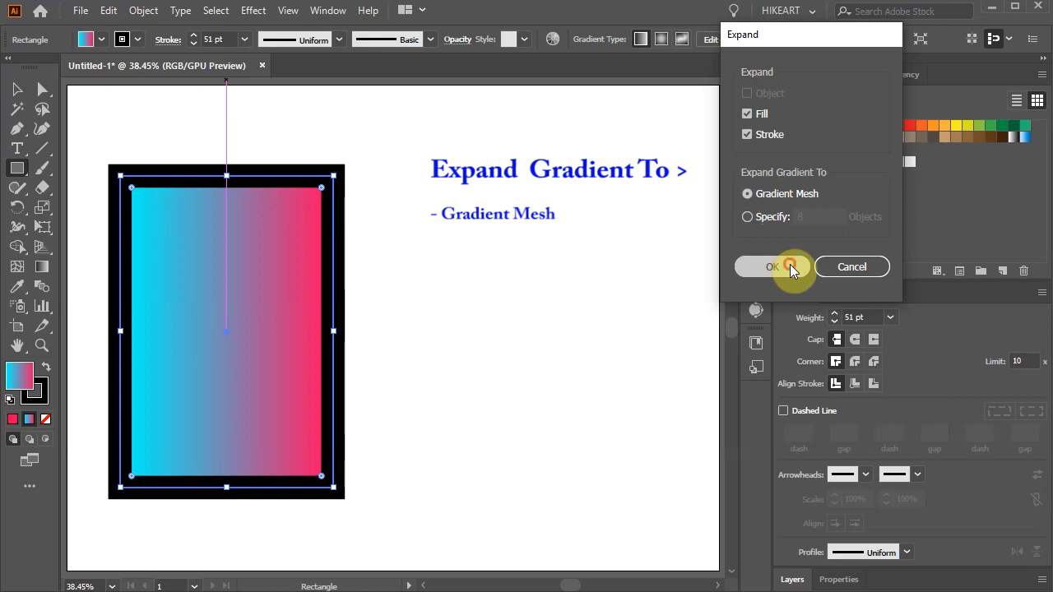
Display Layer 1 with more room for its list and reveal the contents of the expanded group
left_click(795, 580)
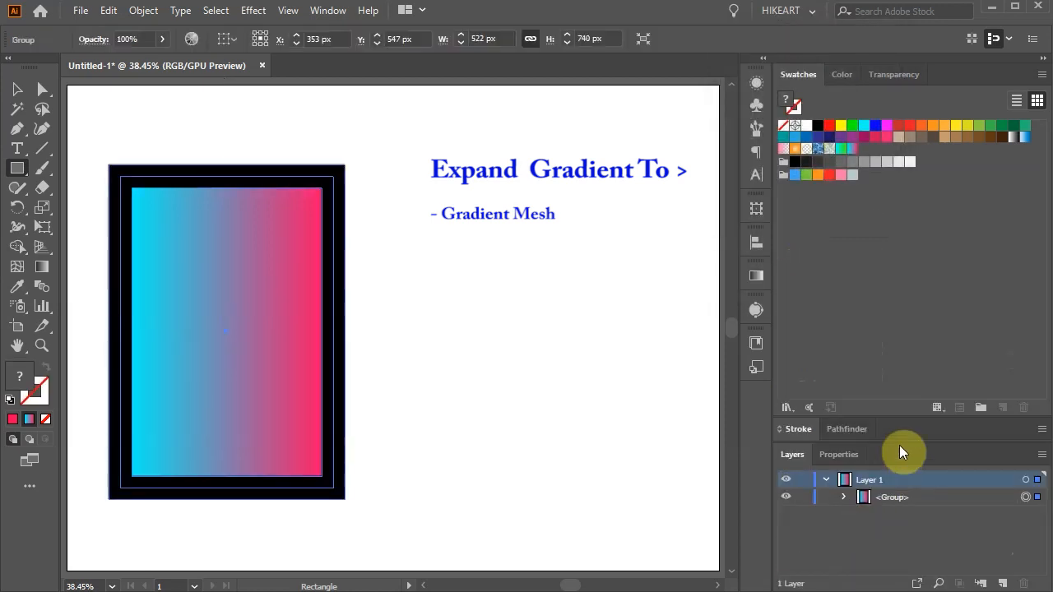
left_click_drag(912, 420, 905, 188)
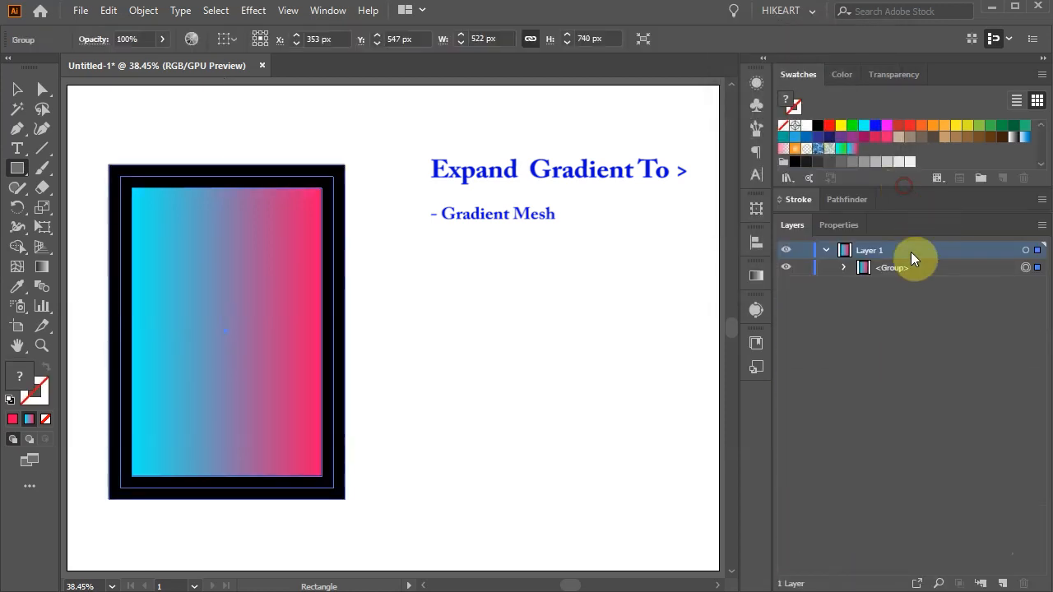
left_click(841, 268)
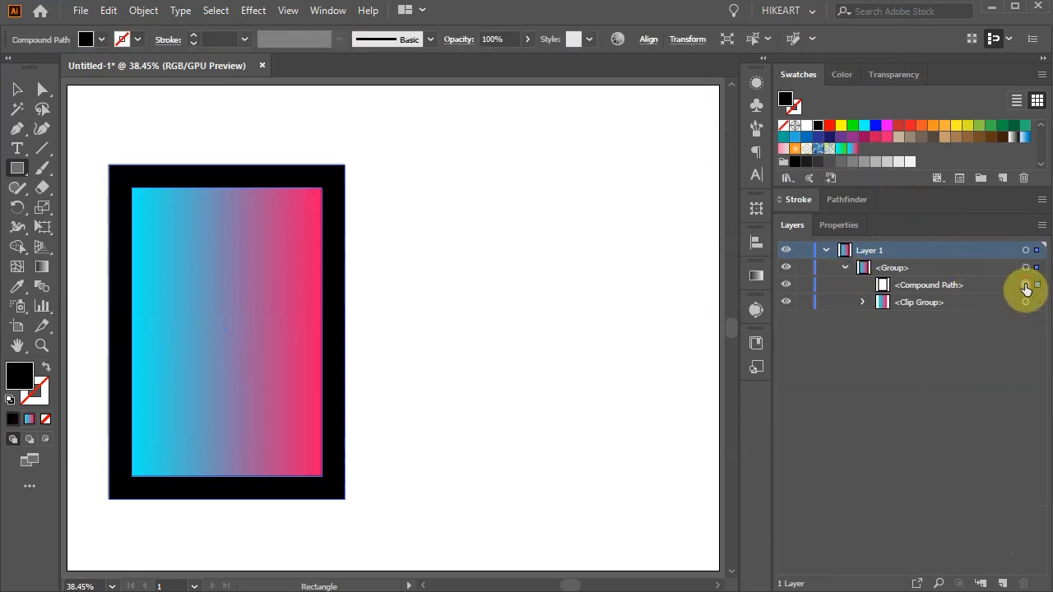
Move the black frame to the right of the gradient shape and select the gradient mesh
key("a")
left_click_drag(339, 249, 646, 251)
left_click(311, 312)
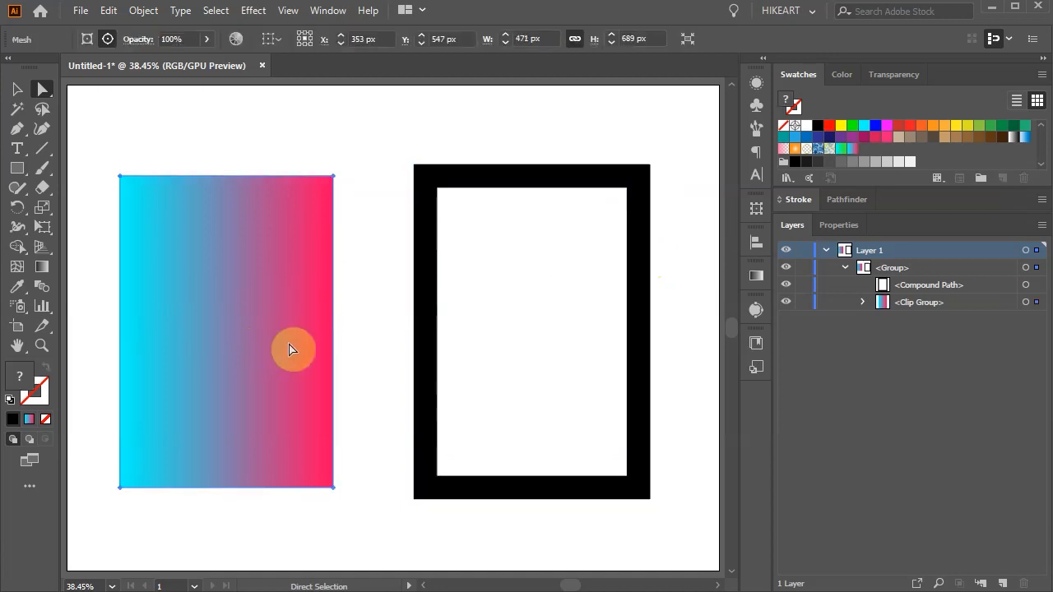
Reveal the clip group's contents and try reshaping the mesh's top edge by moving a handle of its upper-left mesh point
left_click(863, 302)
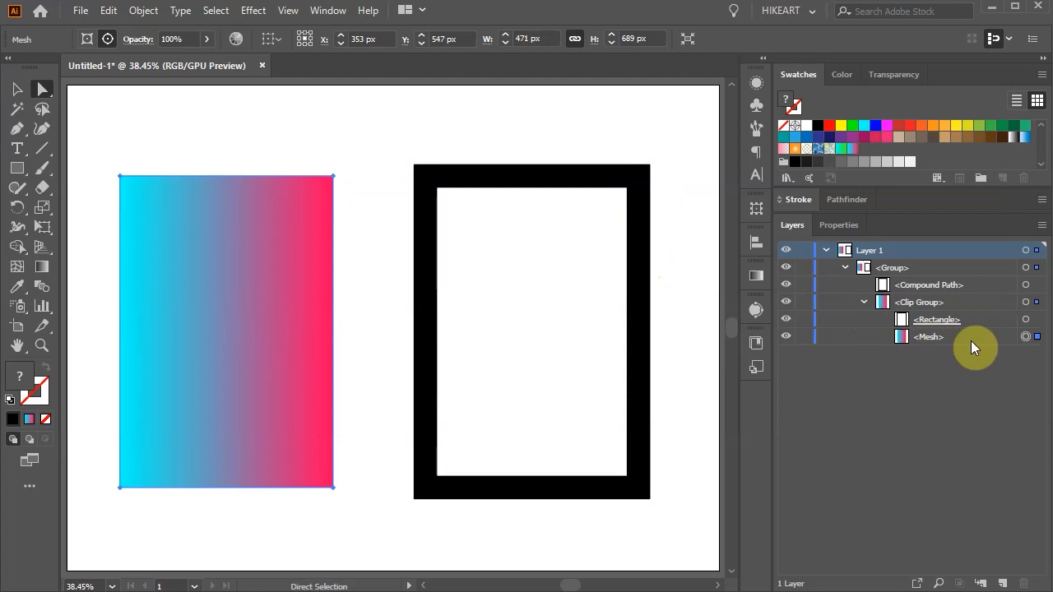
left_click(1026, 337)
left_click(121, 177)
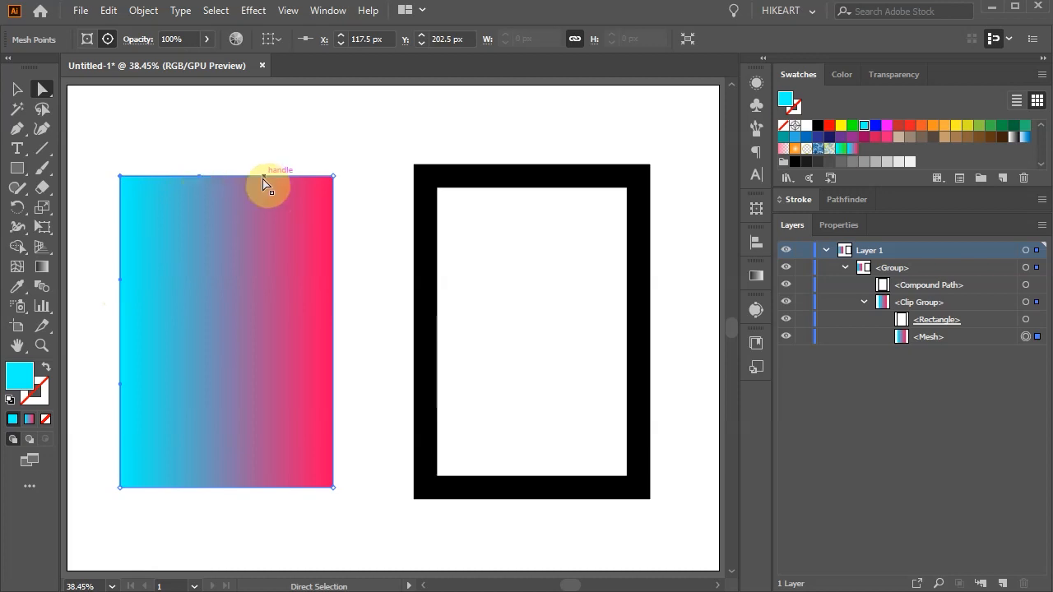
left_click_drag(264, 179, 129, 115)
Undo the mesh reshaping, the black frame's move and the gradient mesh expansion
key("ctrl+z")
key("ctrl+z")
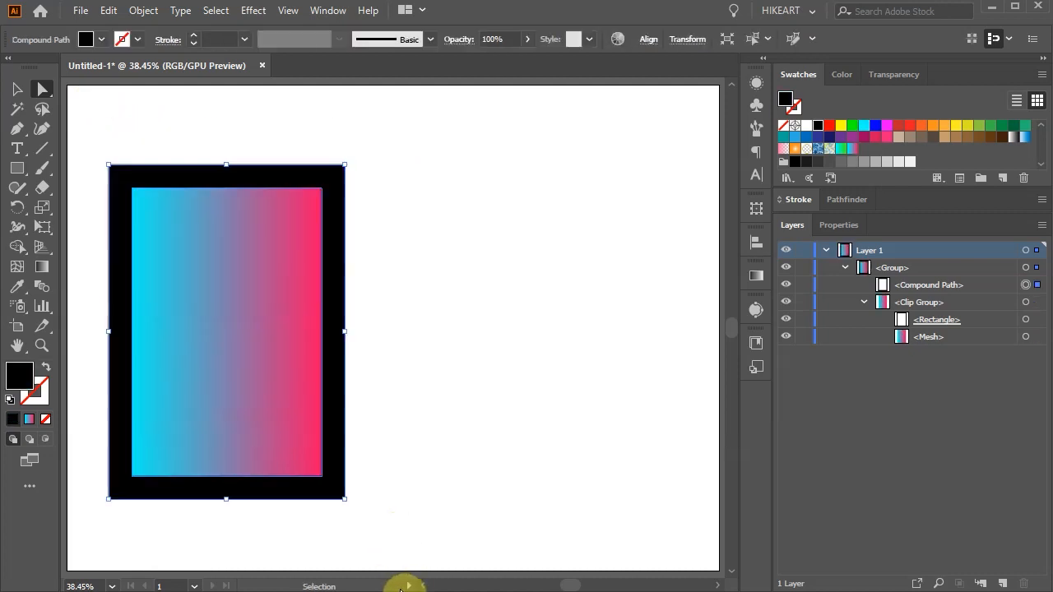
key("ctrl+z")
Expand the gradient rectangle's fill and stroke, converting the gradient to a specified 100 objects
key("a")
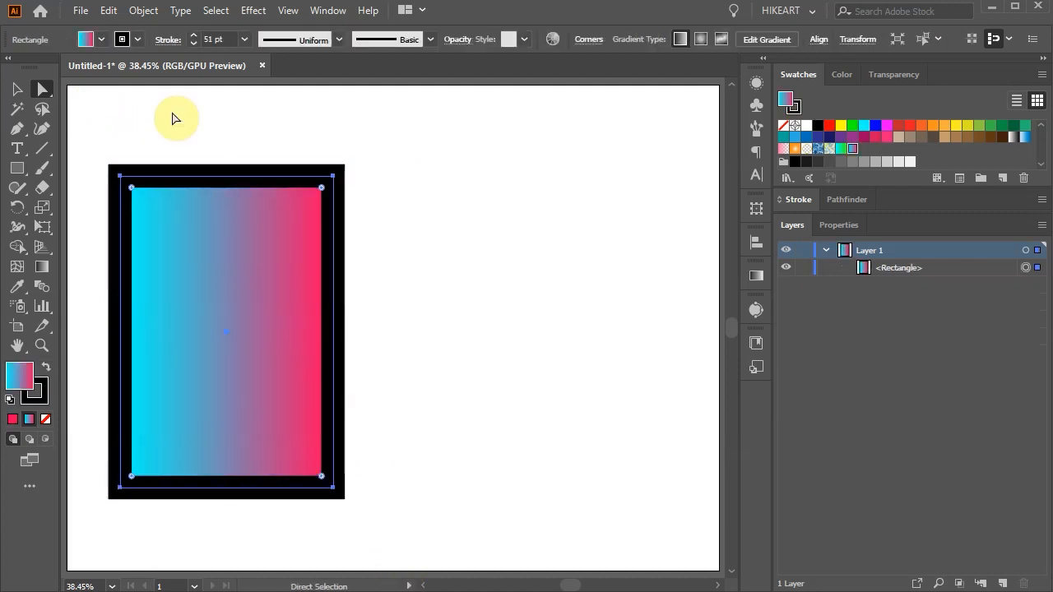
left_click(143, 12)
left_click(219, 207)
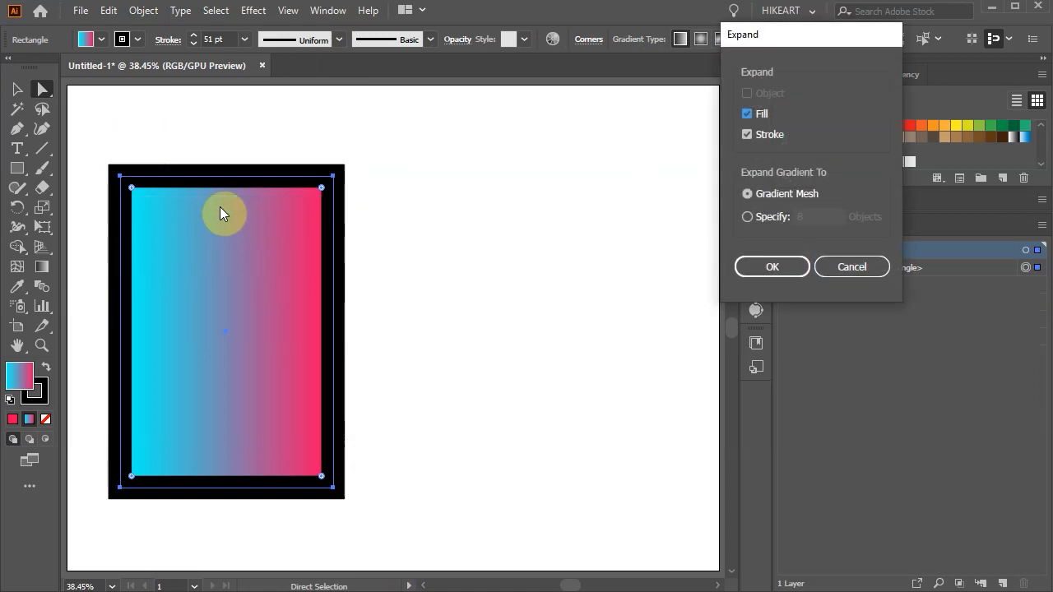
left_click(748, 218)
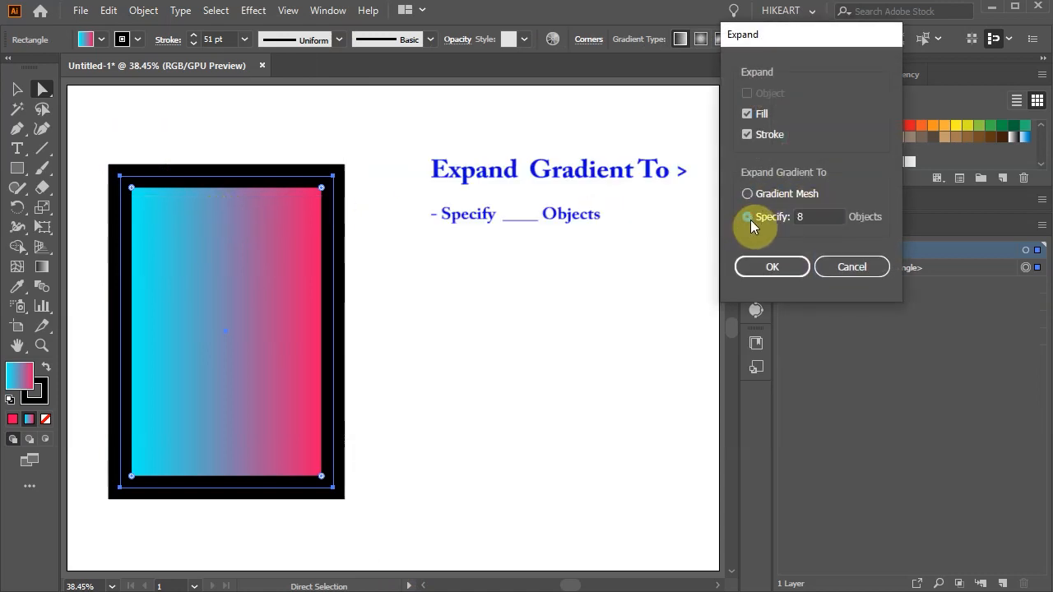
left_click(797, 217)
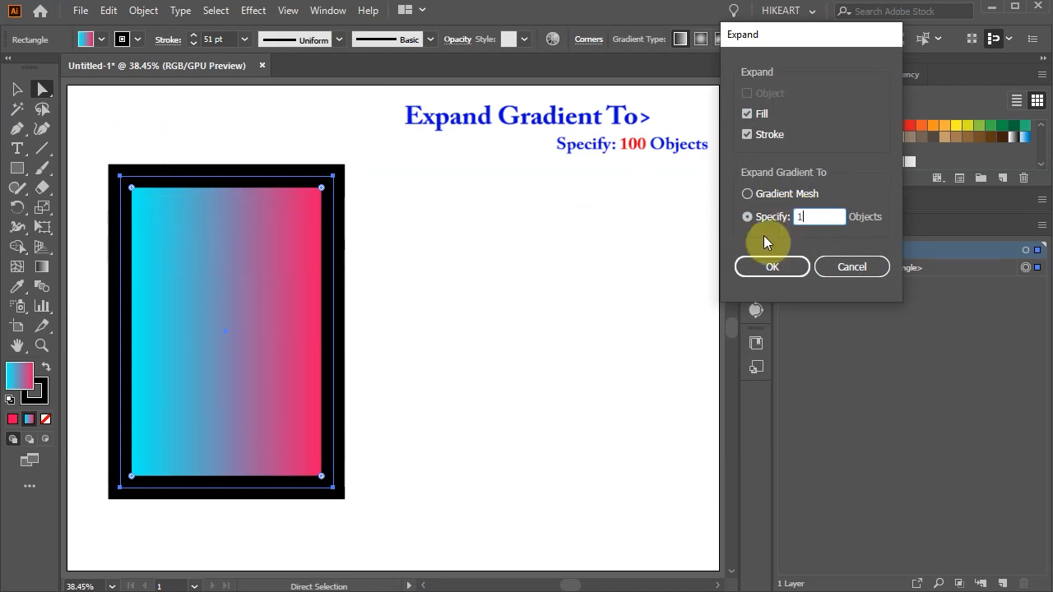
type("100")
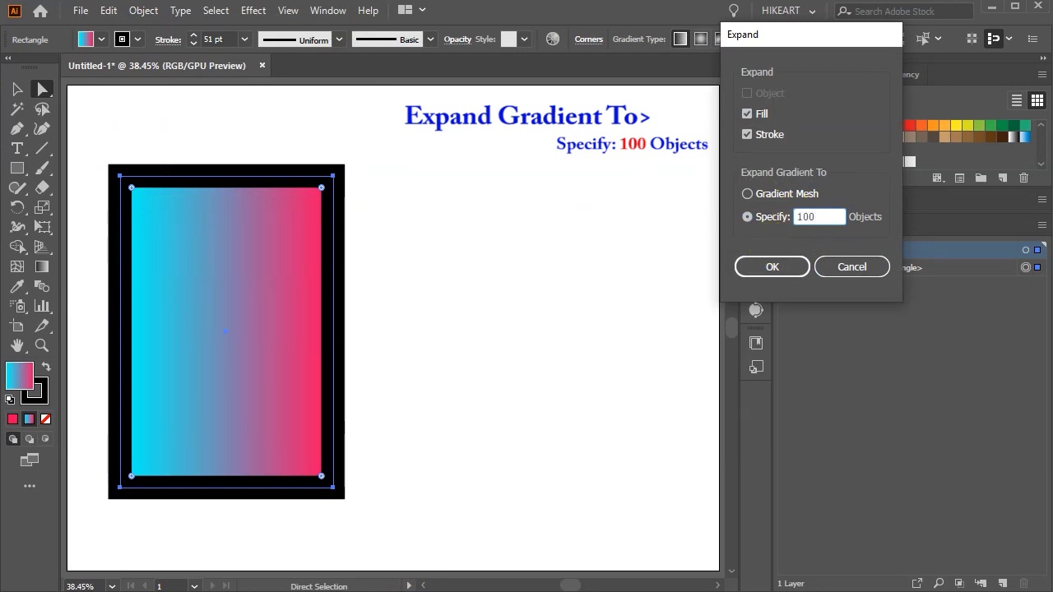
left_click(799, 266)
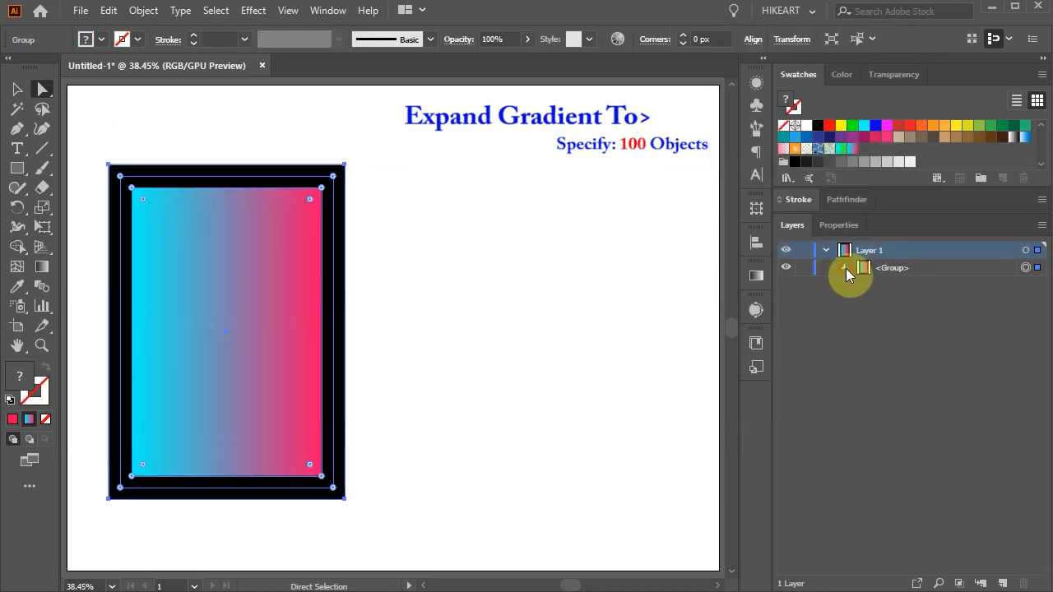
Reveal the expanded group's contents and move the black frame compound path to the right of the gradient shape
left_click(844, 268)
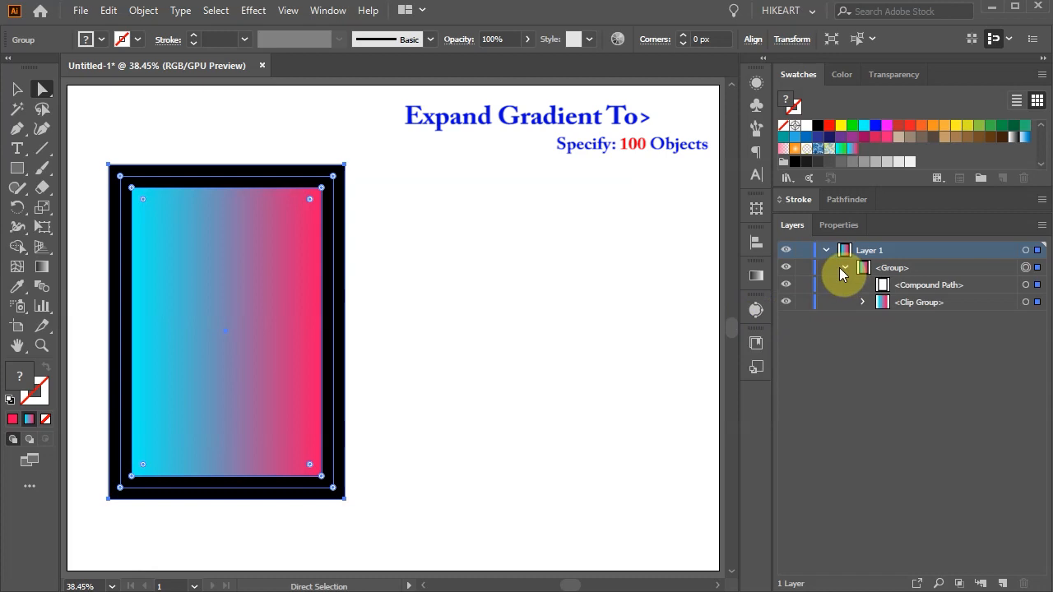
left_click(1025, 286)
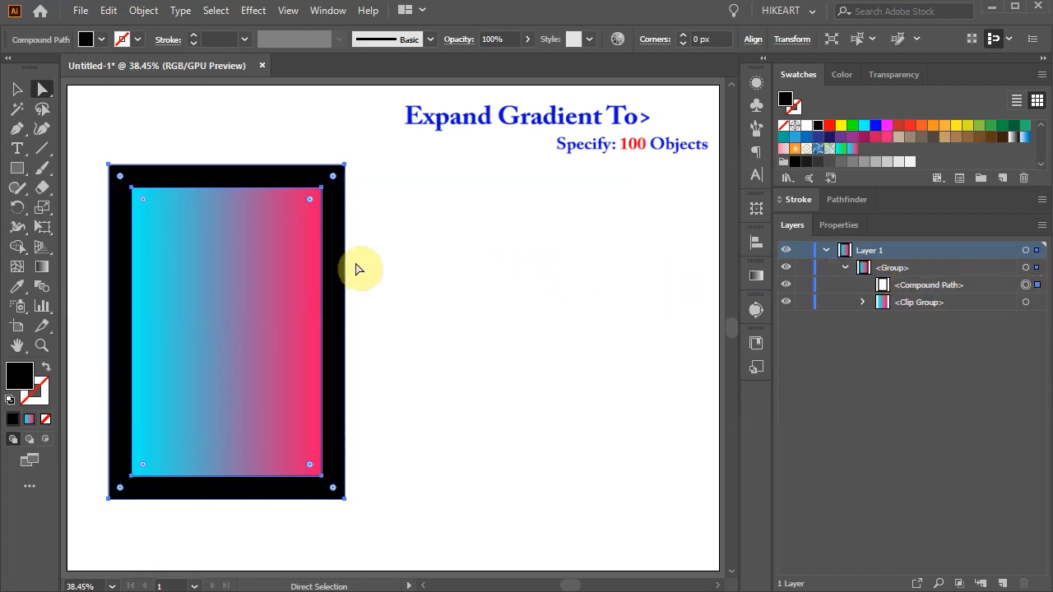
left_click_drag(341, 272, 649, 290)
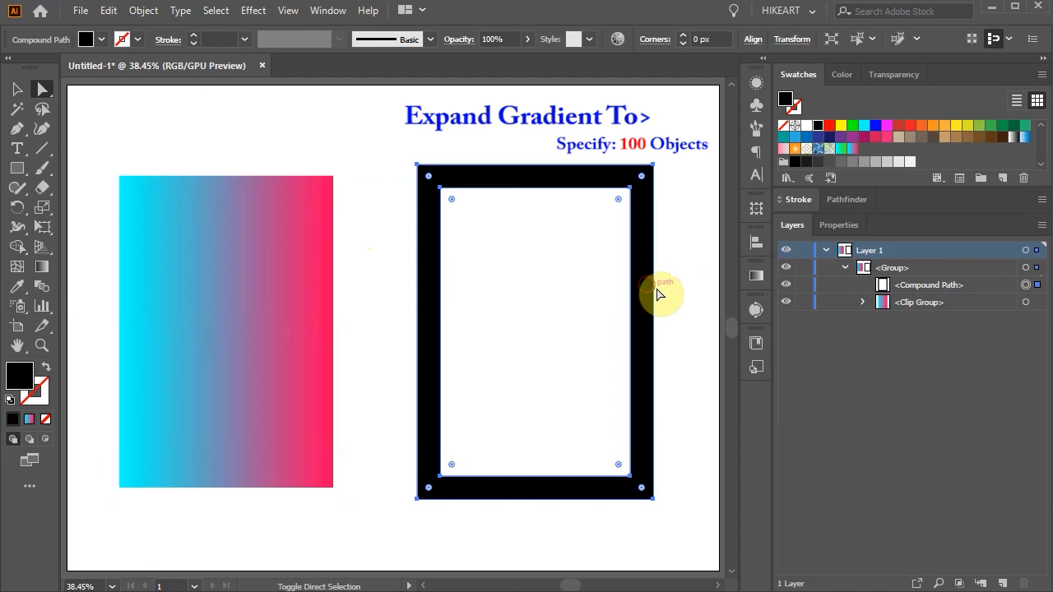
Reveal the clip group's contents, browse its paths and select one of the strips that make up the gradient
left_click(863, 303)
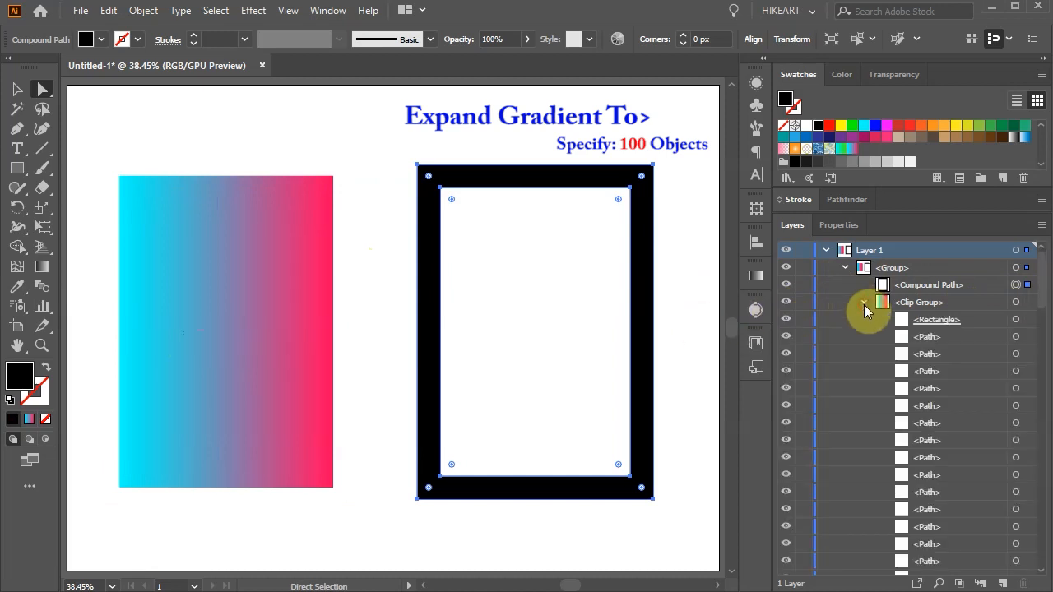
left_click_drag(1043, 296, 1041, 362)
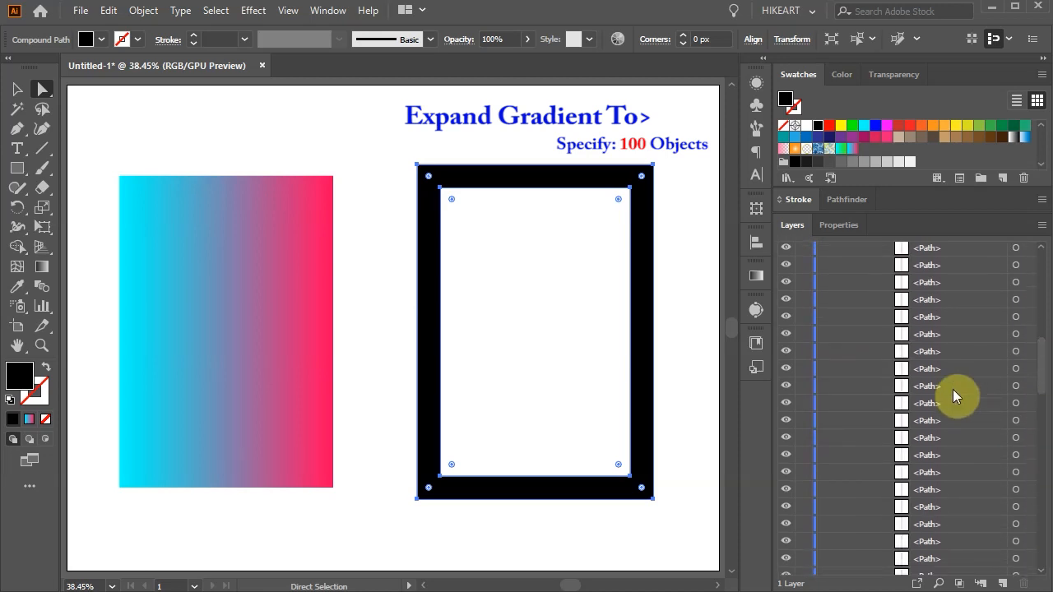
left_click(1016, 387)
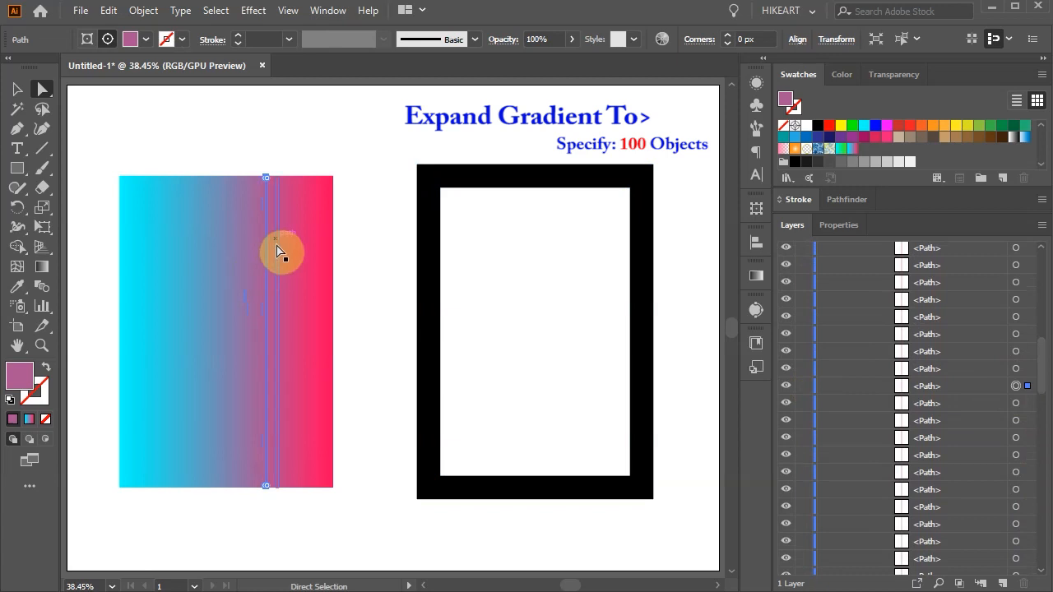
left_click(806, 161)
left_click(675, 117)
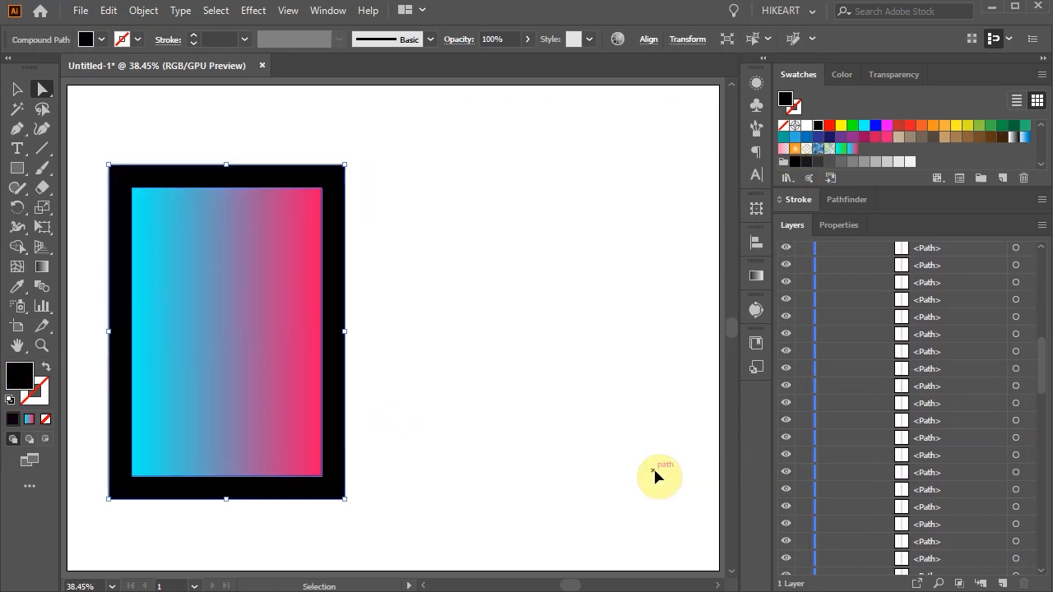
Expand the gradient rectangle's fill and stroke, converting the gradient to a specified 6 objects
key("ctrl+a")
left_click(143, 10)
left_click(156, 202)
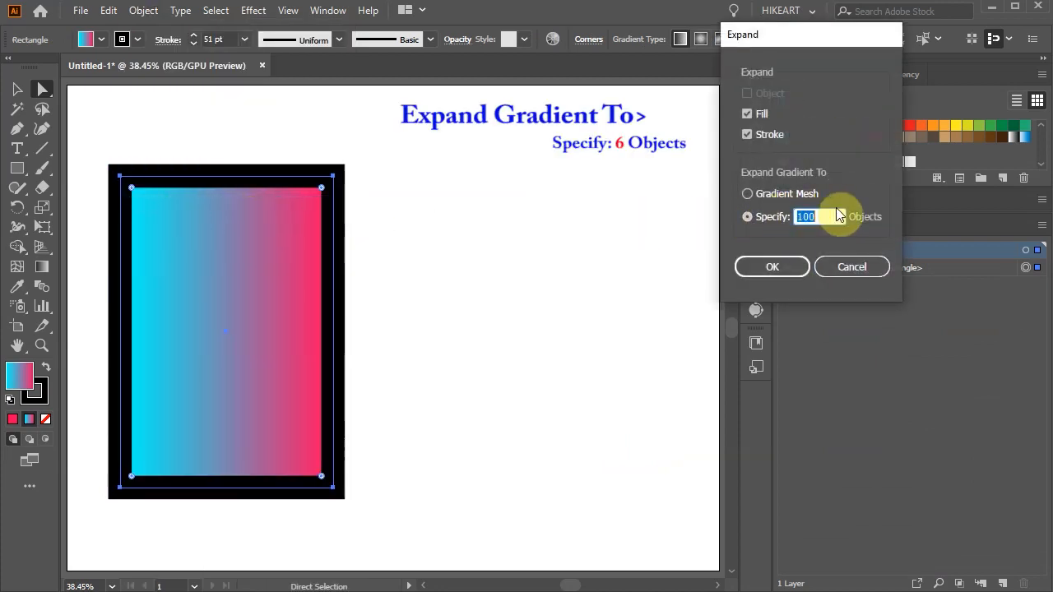
type("6")
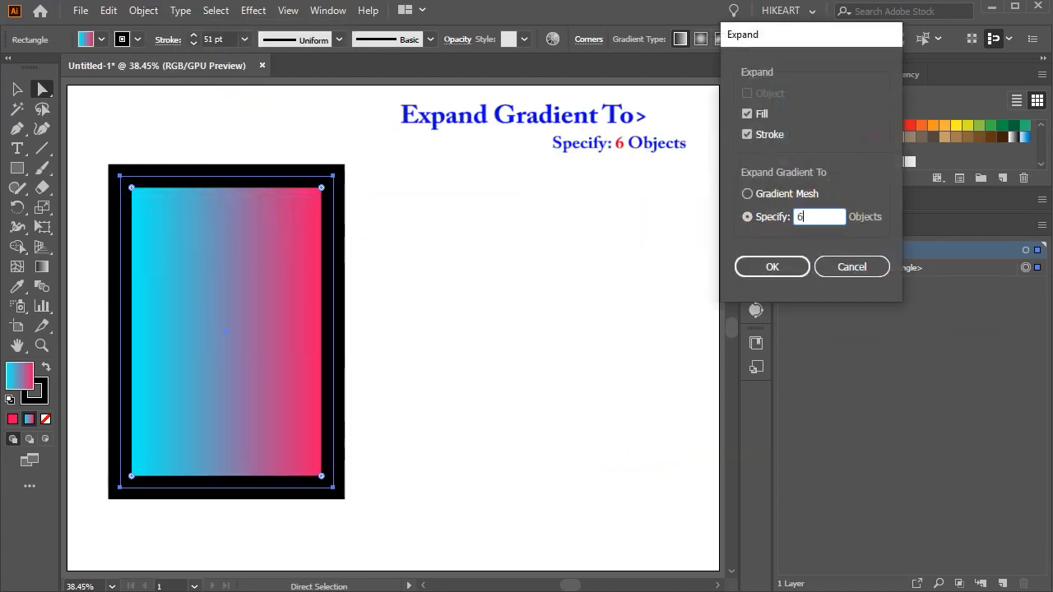
left_click(792, 266)
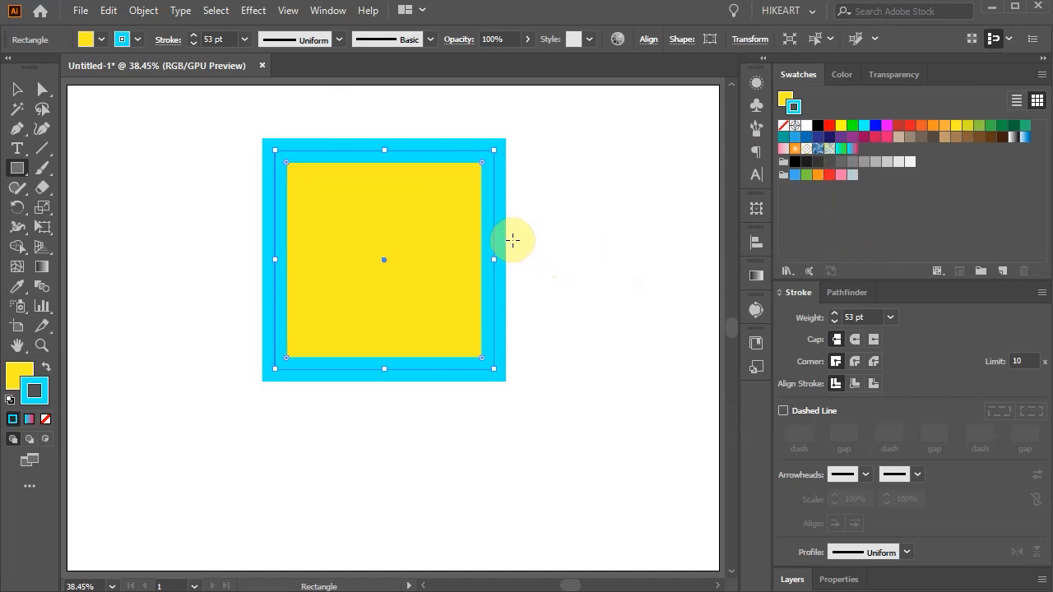
Apply a Drop Shadow effect to the yellow square with Multiply mode, 75% opacity, 7 px X and Y offsets and 5 px blur
left_click(252, 10)
mouse_move(321, 197)
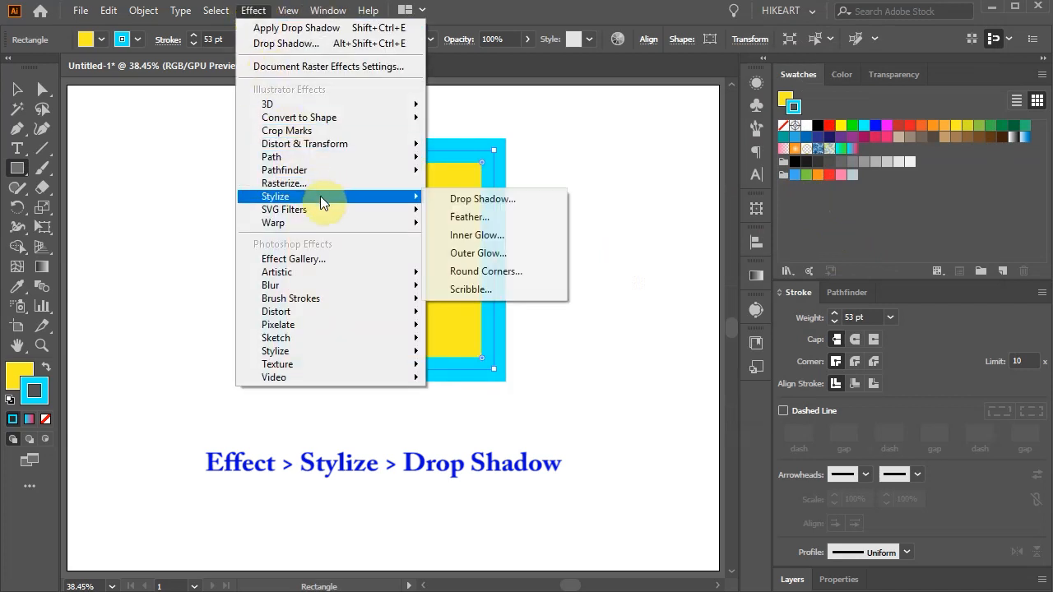
left_click(506, 200)
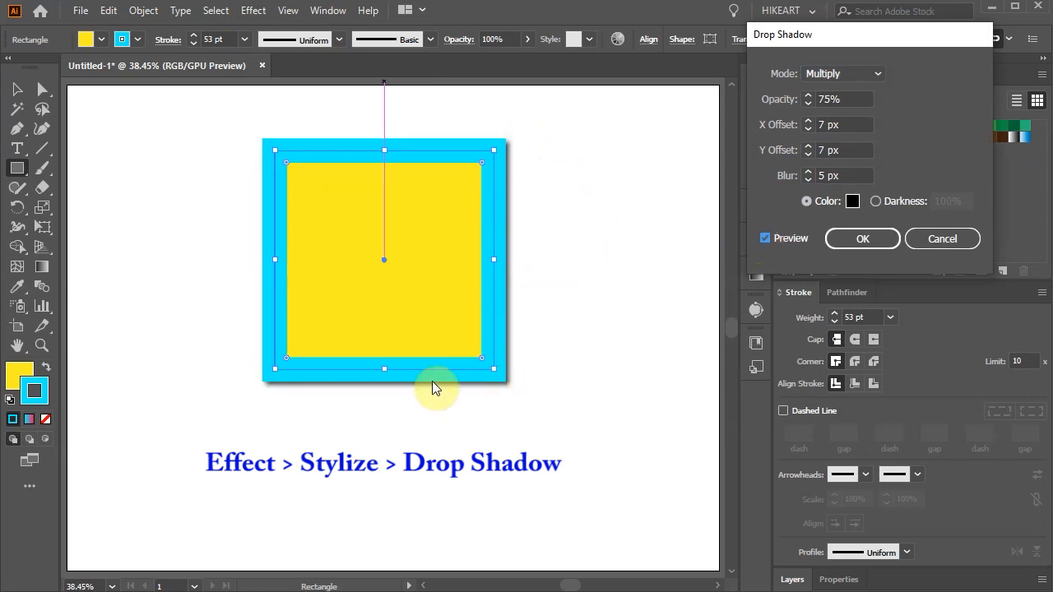
key("Return")
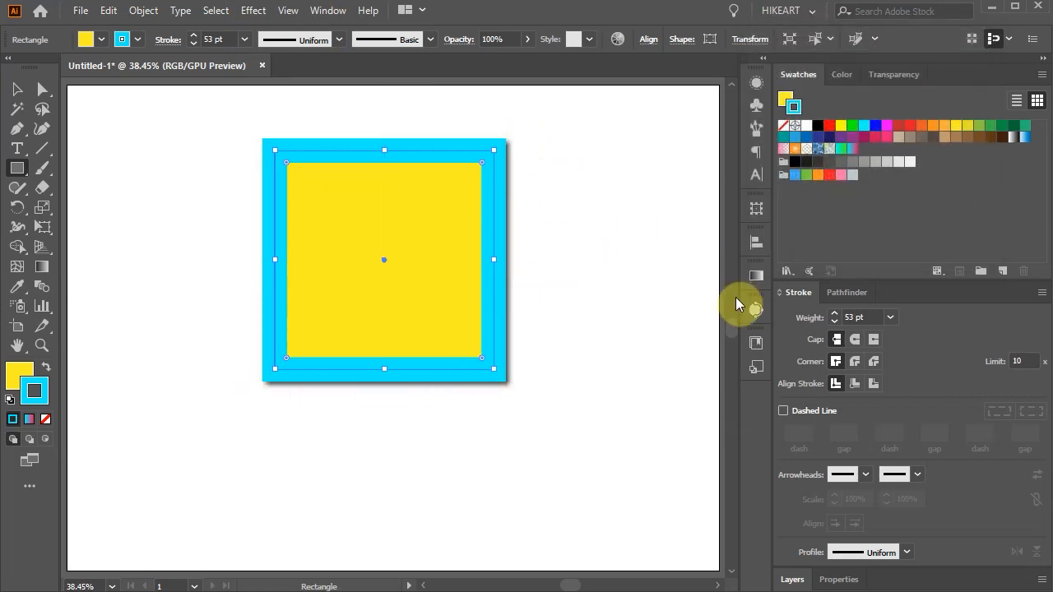
Show the layer contents and move the yellow square to the artboard's left side
left_click(792, 579)
mouse_move(911, 419)
left_mouse_down()
mouse_move(921, 164)
mouse_move(928, 183)
left_mouse_up()
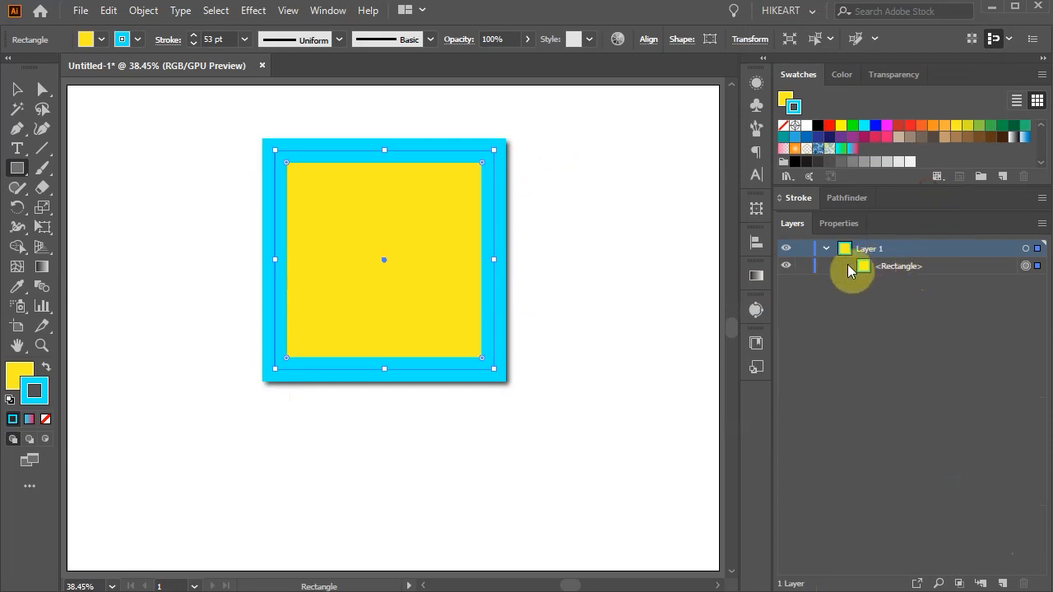
left_click_drag(526, 251, 218, 329)
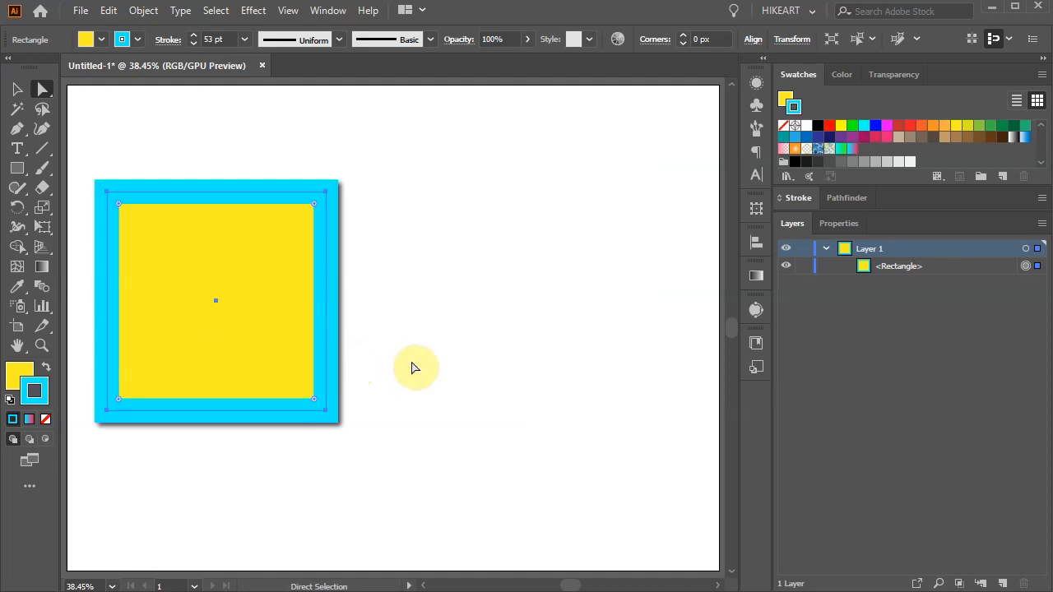
Expand the square's appearance and move its separate drop shadow image to the right of the square
left_click(142, 11)
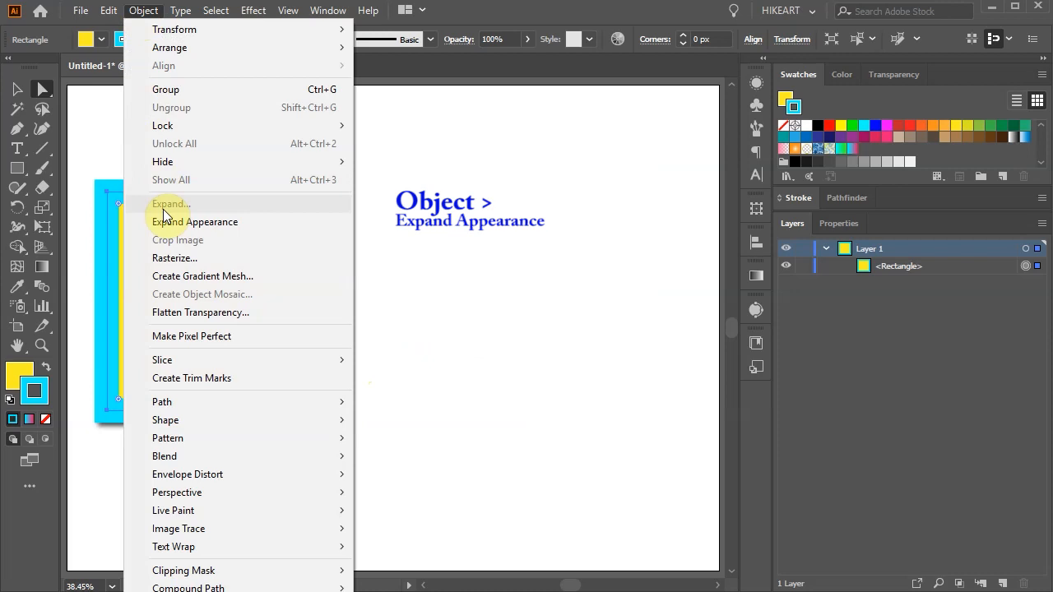
left_click(295, 222)
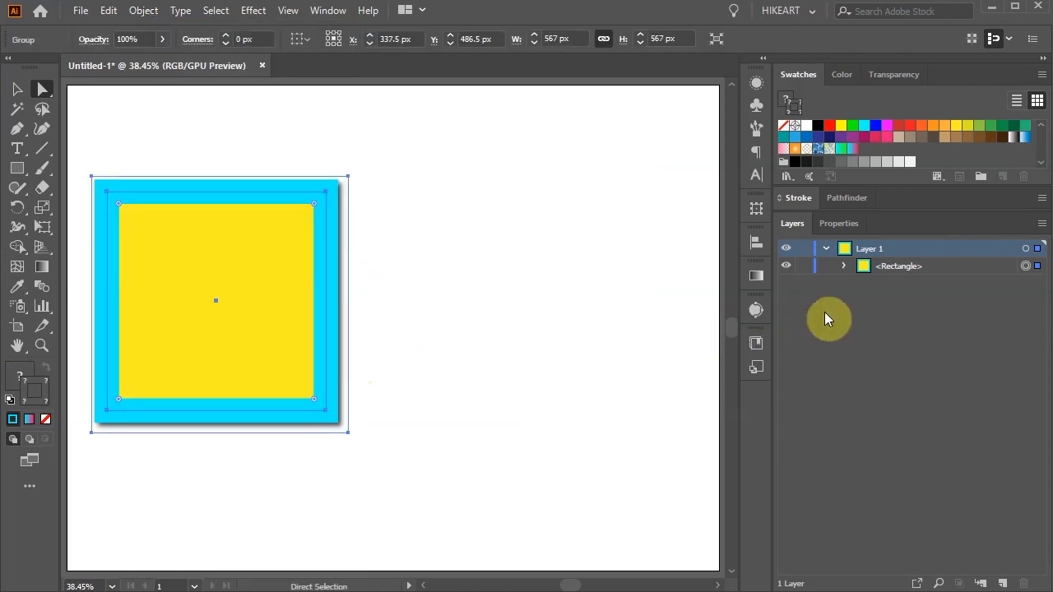
left_click(843, 265)
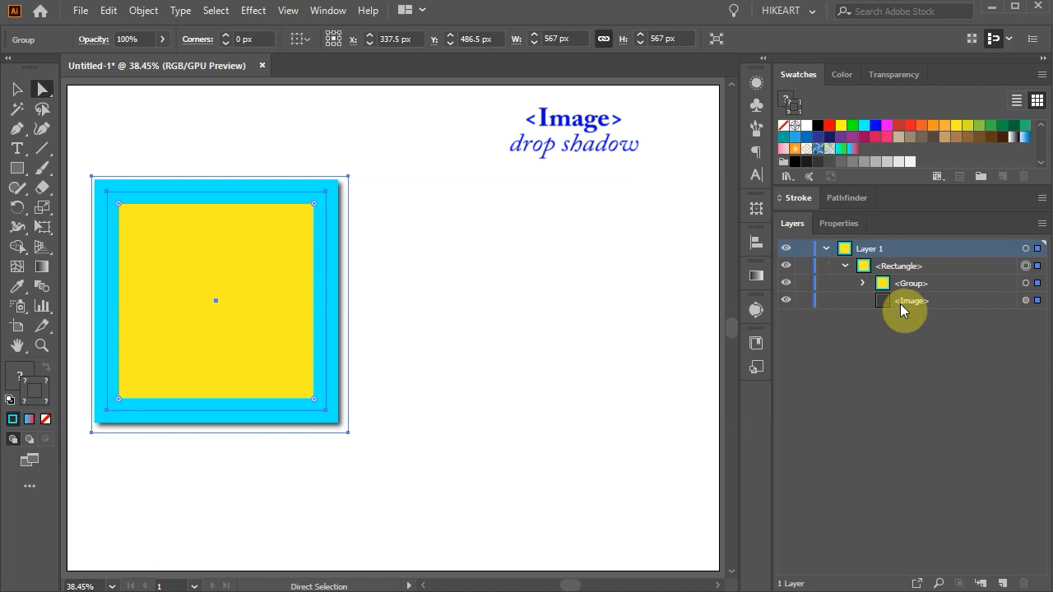
left_click(1025, 301)
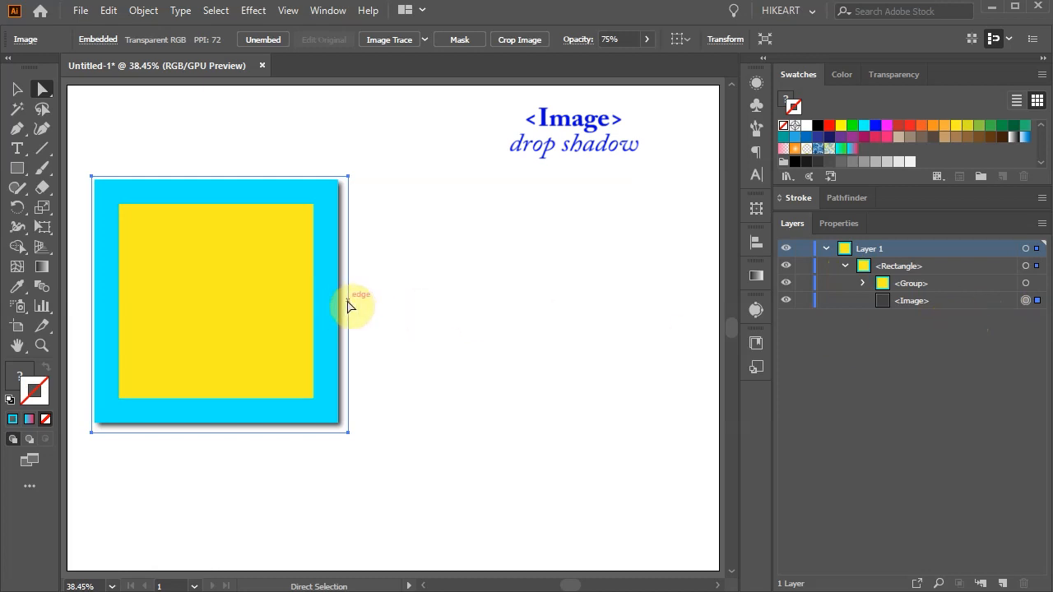
left_click_drag(347, 306, 696, 306)
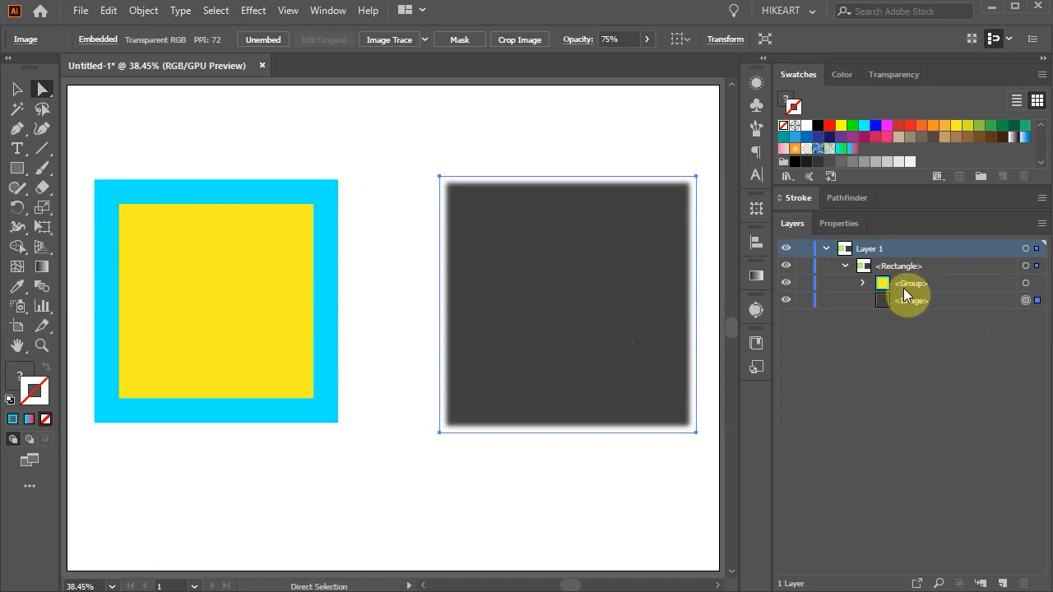
Reveal the square group's paths and expand the fill and stroke of the blue outline path
left_click(1025, 283)
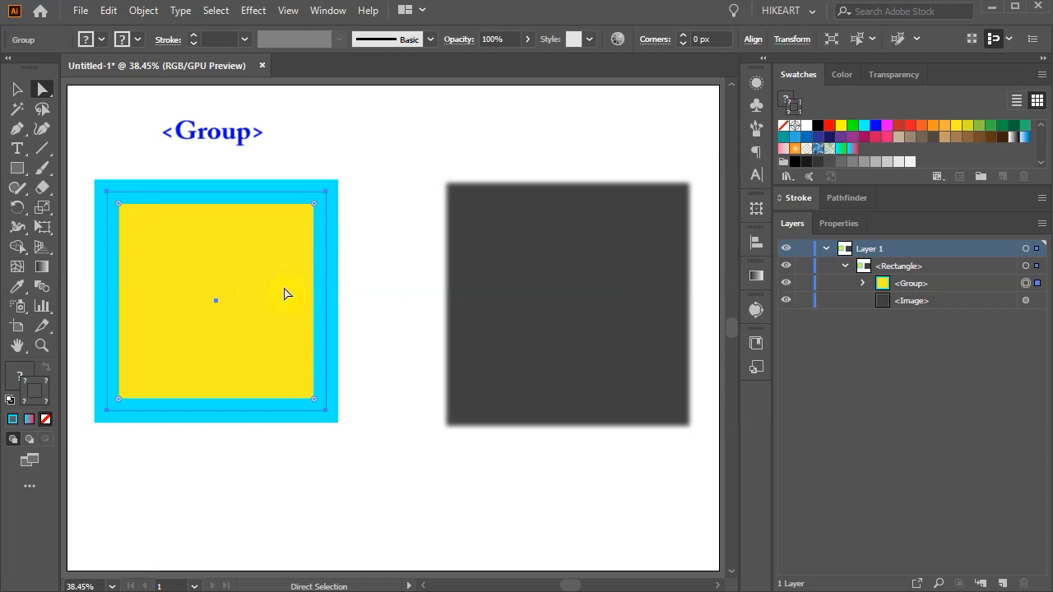
left_click(863, 283)
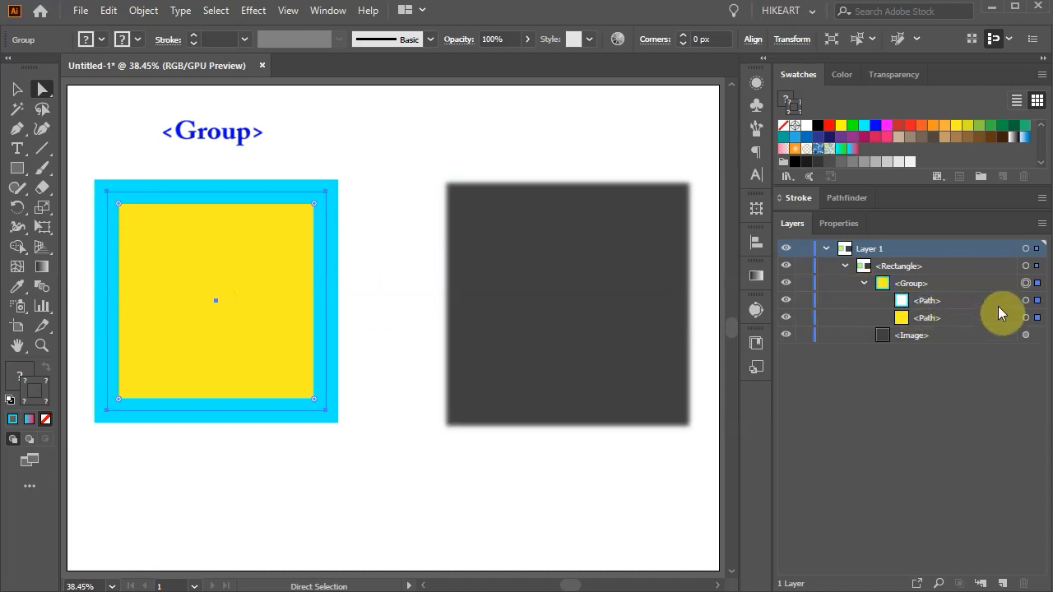
left_click(1025, 301)
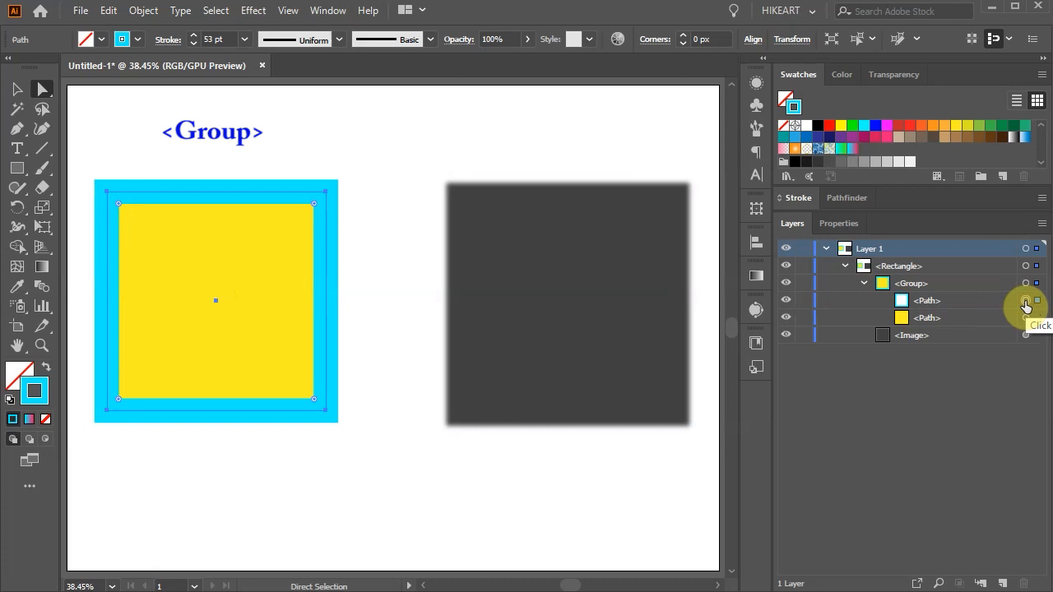
left_click(144, 10)
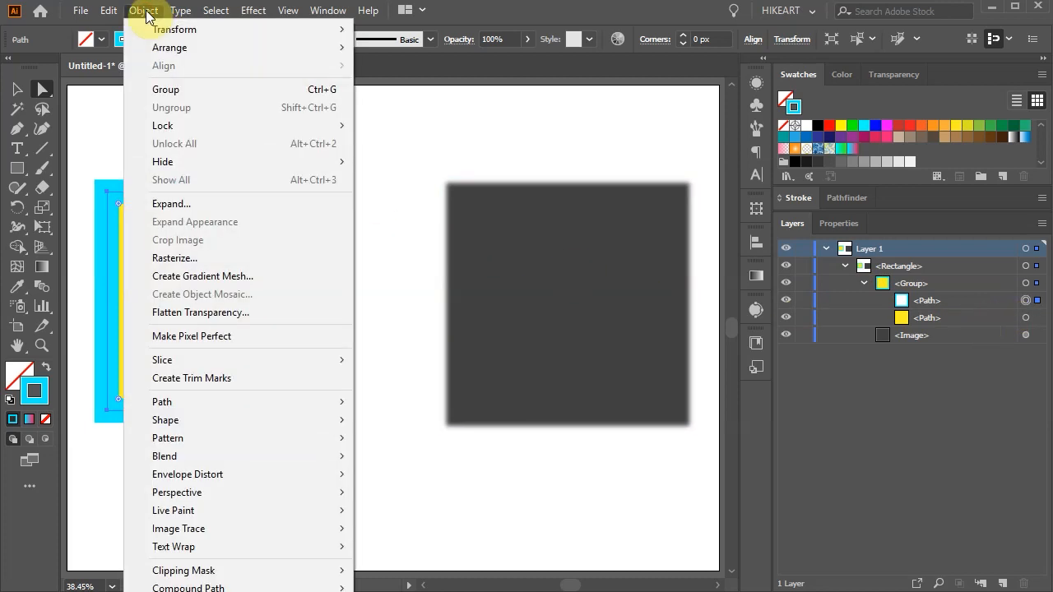
left_click(230, 206)
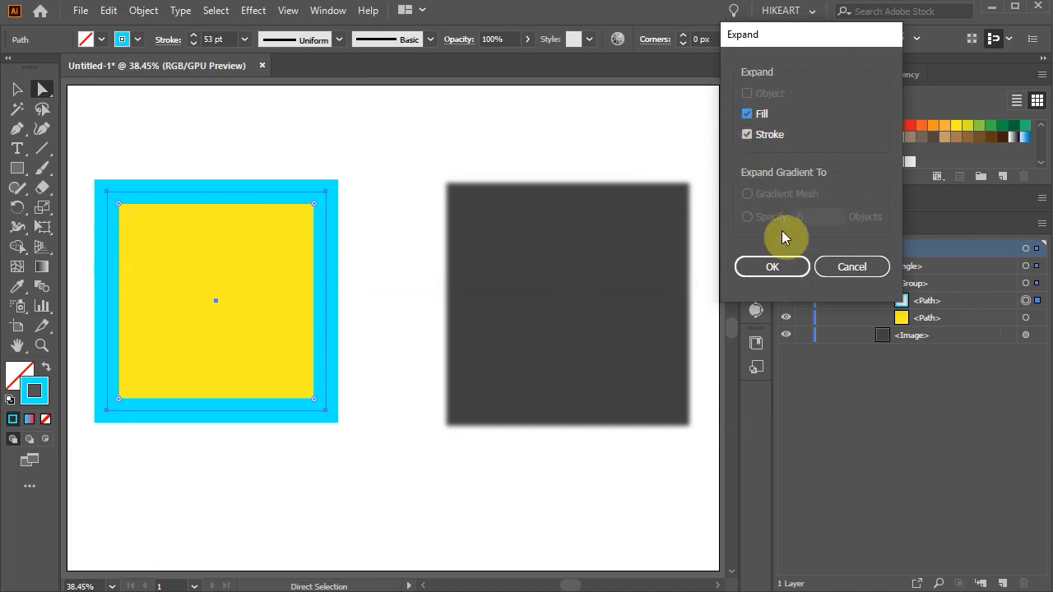
left_click(786, 267)
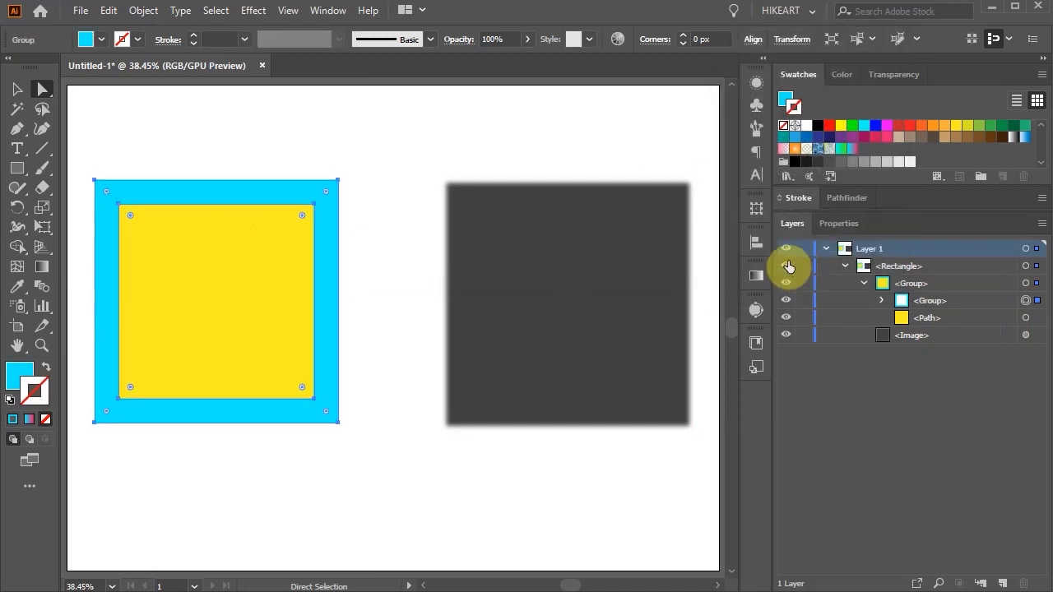
Move the expanded blue frame down and to the right, off the yellow square and partly over the dark shadow
left_click(937, 300)
left_click(943, 318)
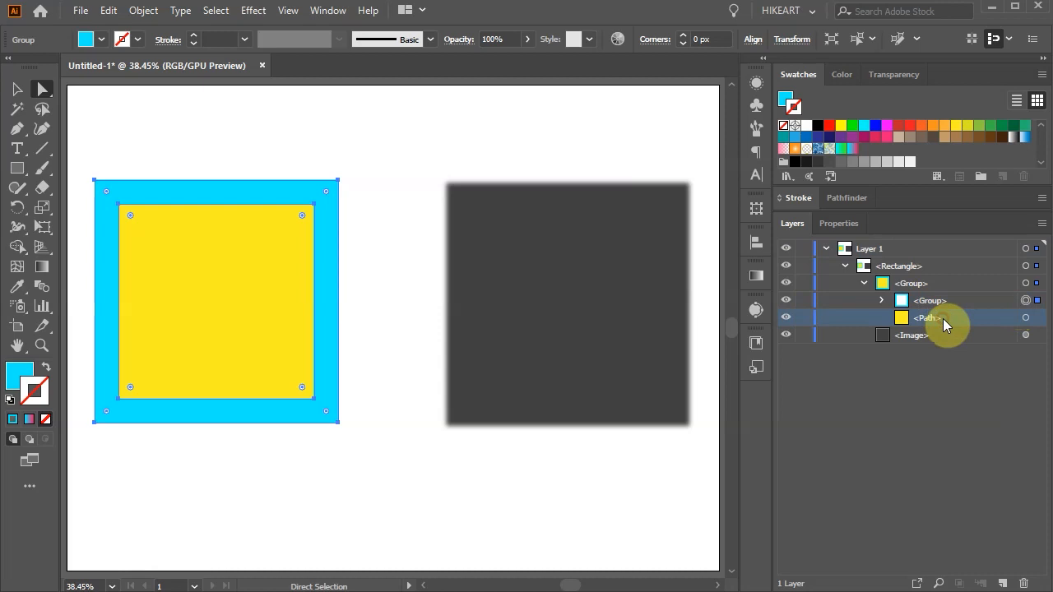
left_click_drag(321, 267, 497, 369)
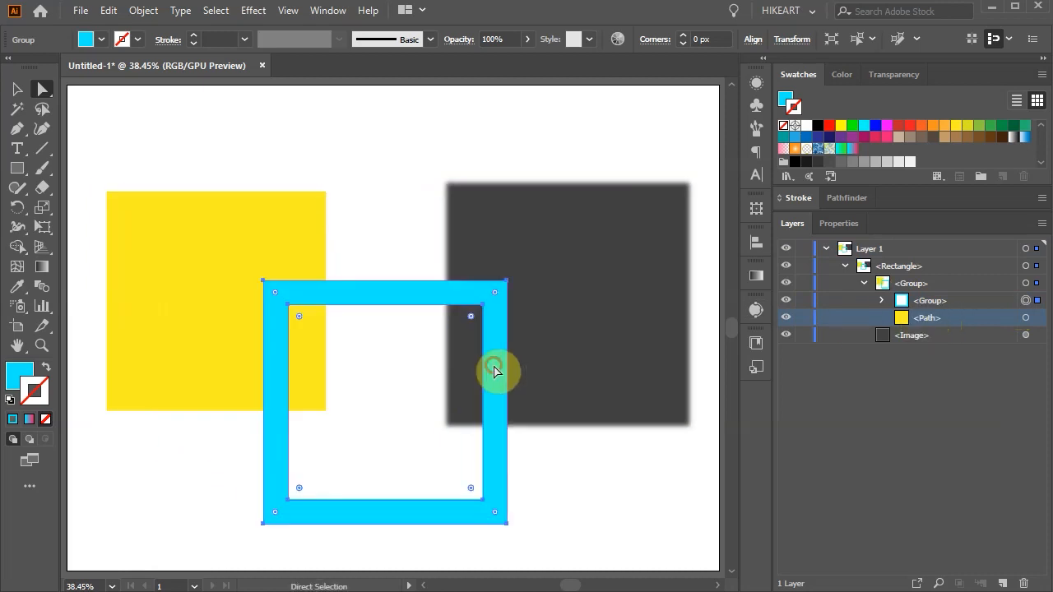
left_click(219, 262)
left_click(346, 294)
left_click(511, 239)
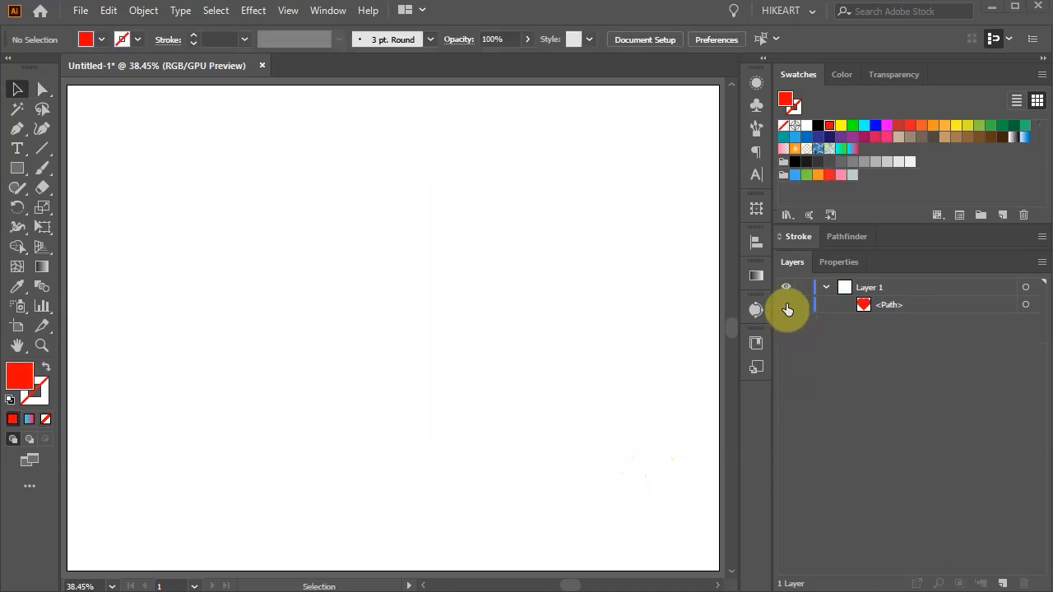
Make the hidden red heart visible and start a new scatter brush from it
left_click(786, 306)
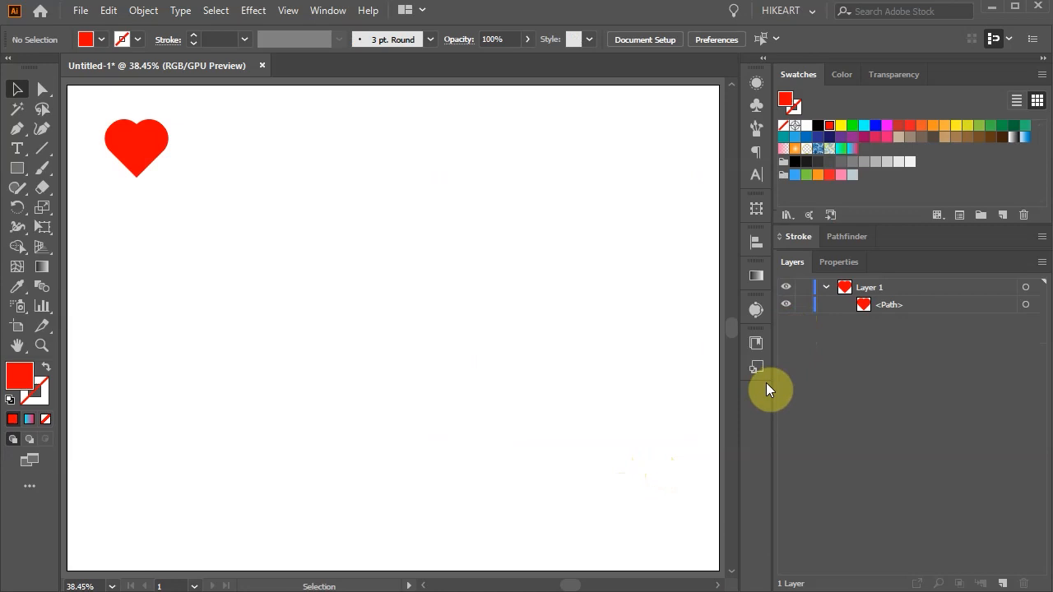
left_click(145, 152)
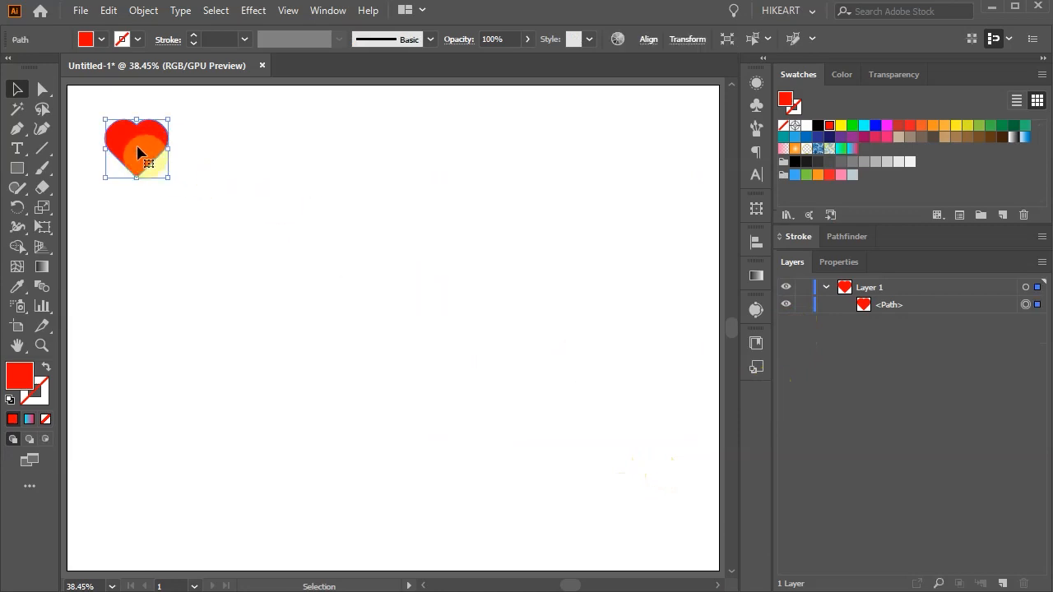
left_click(754, 127)
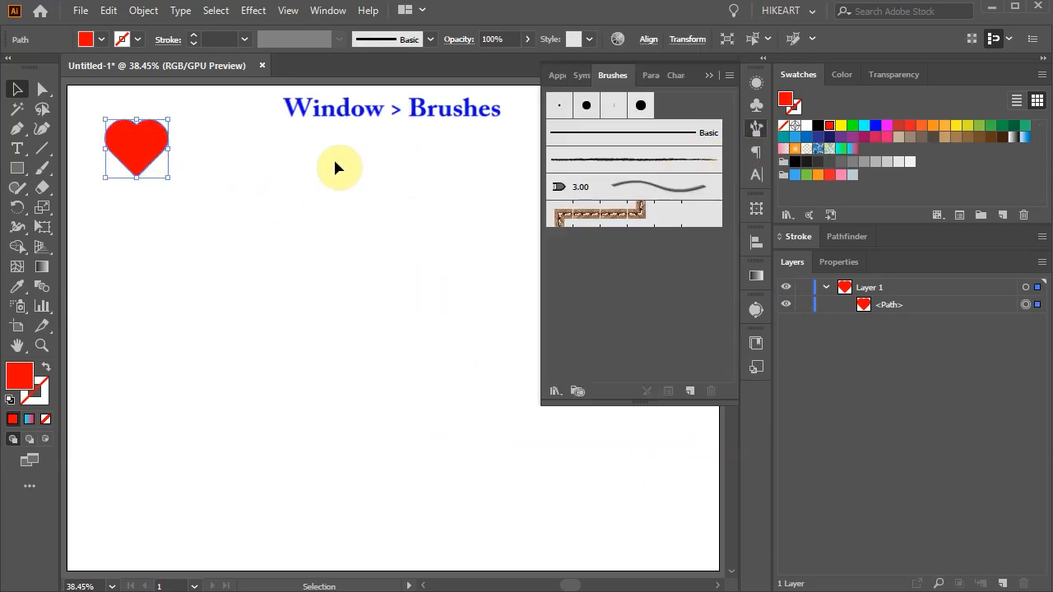
mouse_move(145, 156)
left_mouse_down()
mouse_move(136, 144)
mouse_move(430, 211)
mouse_move(565, 259)
mouse_move(571, 251)
left_mouse_up()
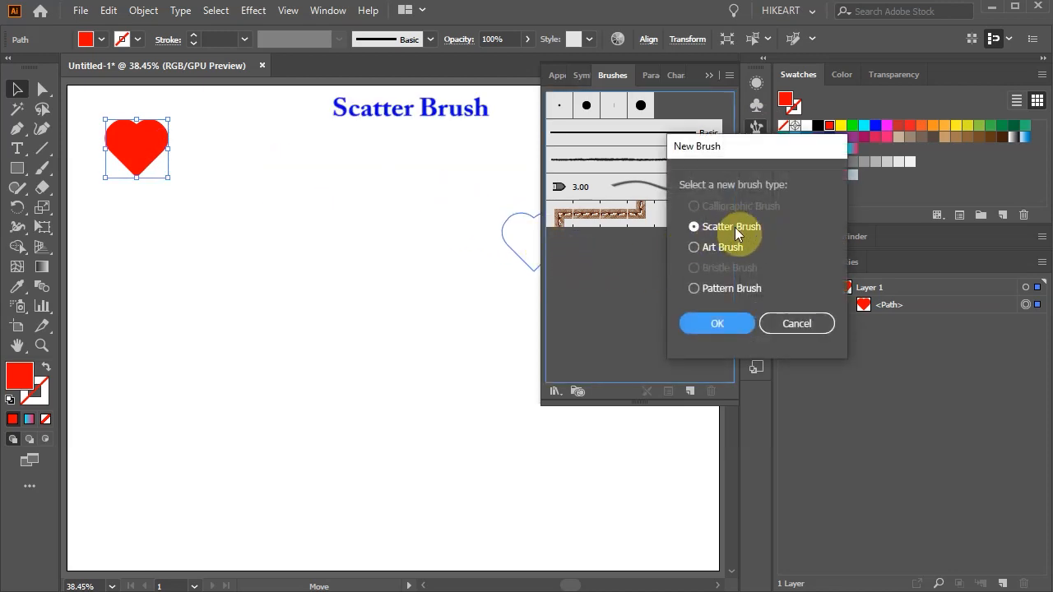
left_click(743, 322)
Set the scatter brush's size, spacing, scatter and rotation to Random and save the brush
left_click(676, 110)
left_click(645, 146)
left_click(674, 135)
left_click(659, 172)
left_click(663, 161)
left_click(658, 197)
left_click(673, 187)
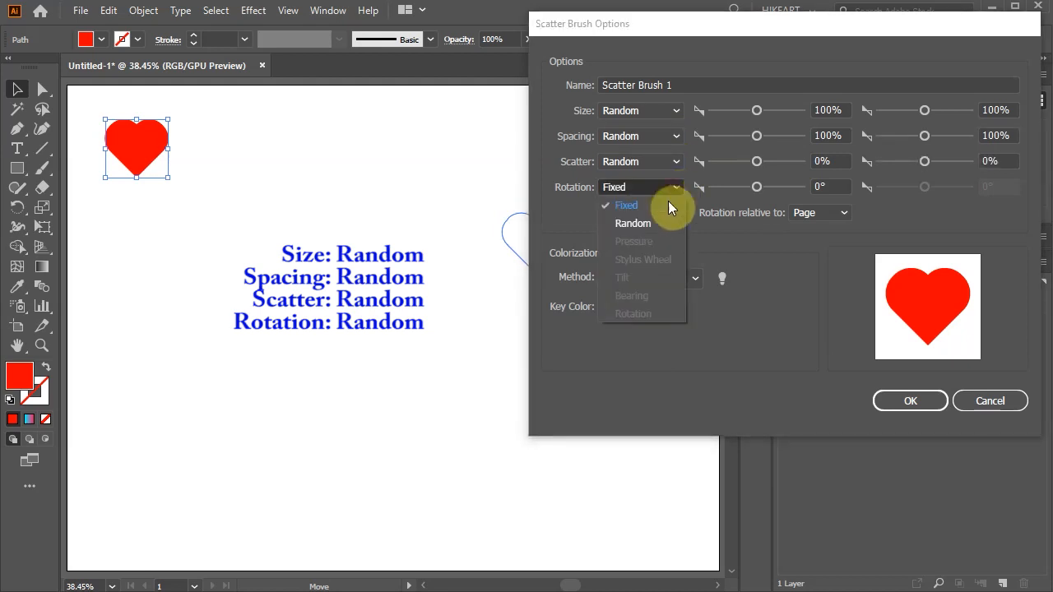
left_click(656, 224)
left_click(905, 400)
Enlarge the red heart from its lower-right corner and move it slightly down the artboard
left_click_drag(168, 178, 462, 448)
mouse_move(366, 347)
left_mouse_down()
mouse_move(379, 399)
mouse_move(365, 399)
left_mouse_up()
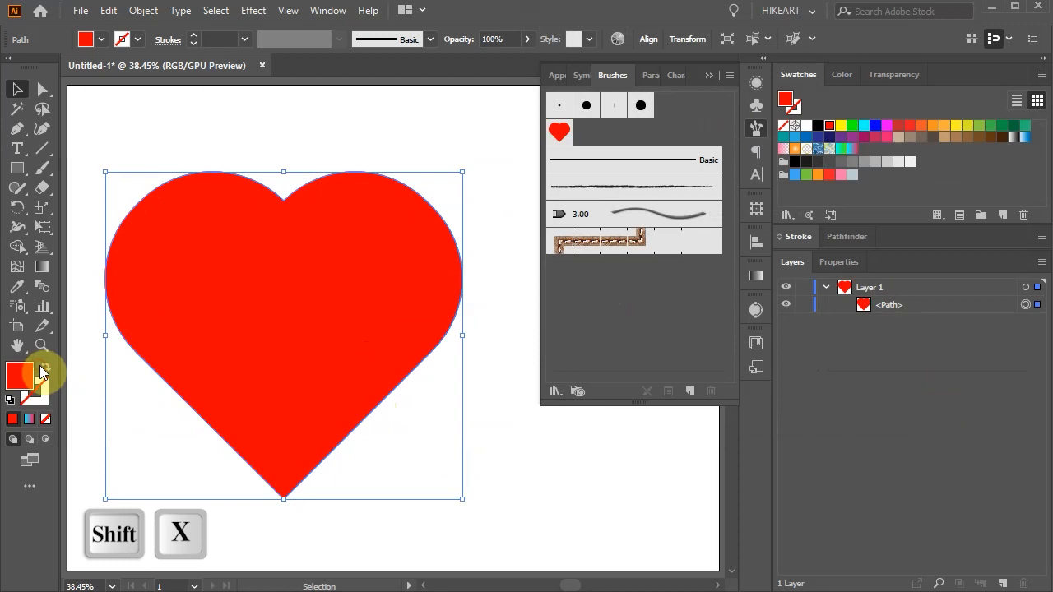
Swap the large heart's red fill to its stroke and apply the heart scatter brush to the outline, opening the brush's options
left_click(42, 369)
left_click(49, 398)
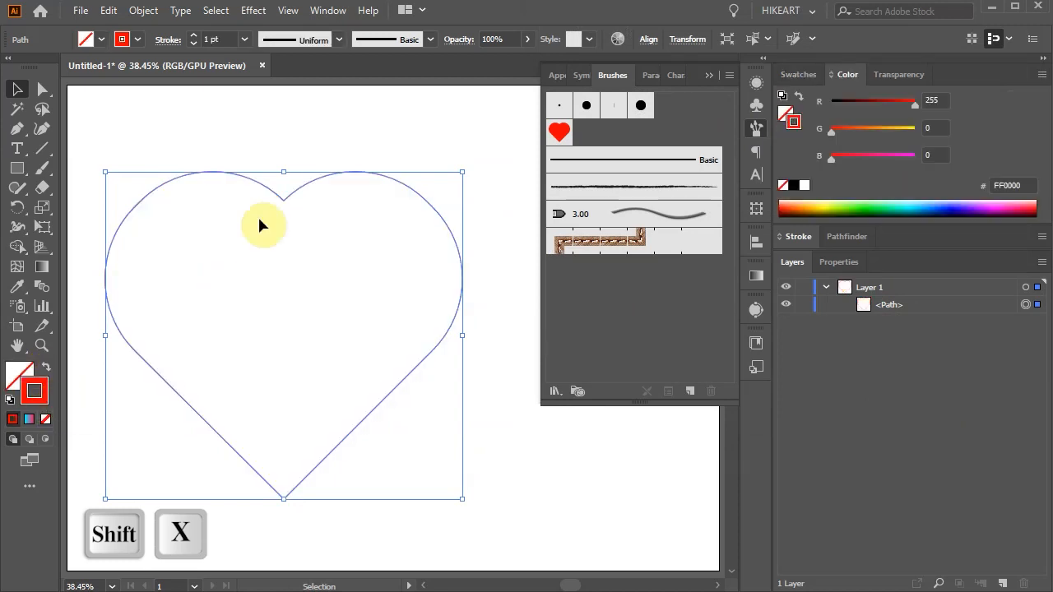
double_click(559, 134)
Adjust the heart scatter brush's options and apply the changes to the existing brush strokes
key("Down")
key("Down")
key("Down")
key("Down")
key("Down")
key("Down")
key("Down")
key("Down")
key("Down")
key("Down")
key("Down")
key("Down")
key("Down")
key("Down")
key("Down")
key("Down")
key("Down")
key("Down")
key("Down")
key("Down")
mouse_move(848, 109)
left_mouse_down()
mouse_move(799, 136)
mouse_move(809, 135)
mouse_move(802, 167)
mouse_move(815, 184)
left_mouse_up()
key("Down")
key("Down")
key("Down")
key("Down")
key("Down")
key("Down")
key("Down")
key("Down")
key("Down")
key("Down")
key("Down")
key("Down")
key("Down")
key("Down")
key("Down")
key("Down")
key("Down")
key("Down")
key("Down")
key("Up")
key("Up")
key("Up")
key("Up")
key("Up")
key("Up")
key("Up")
key("Up")
key("Up")
key("Up")
key("Up")
key("Up")
key("Up")
key("Up")
key("Up")
key("Up")
key("Up")
key("Up")
key("Up")
key("Up")
key("Up")
key("Up")
key("Up")
key("Up")
key("Up")
key("Up")
key("Up")
key("Up")
key("Up")
key("Up")
key("Up")
key("Up")
key("Up")
key("Up")
key("Up")
key("Up")
key("Up")
key("Up")
key("Up")
key("Up")
left_click(923, 400)
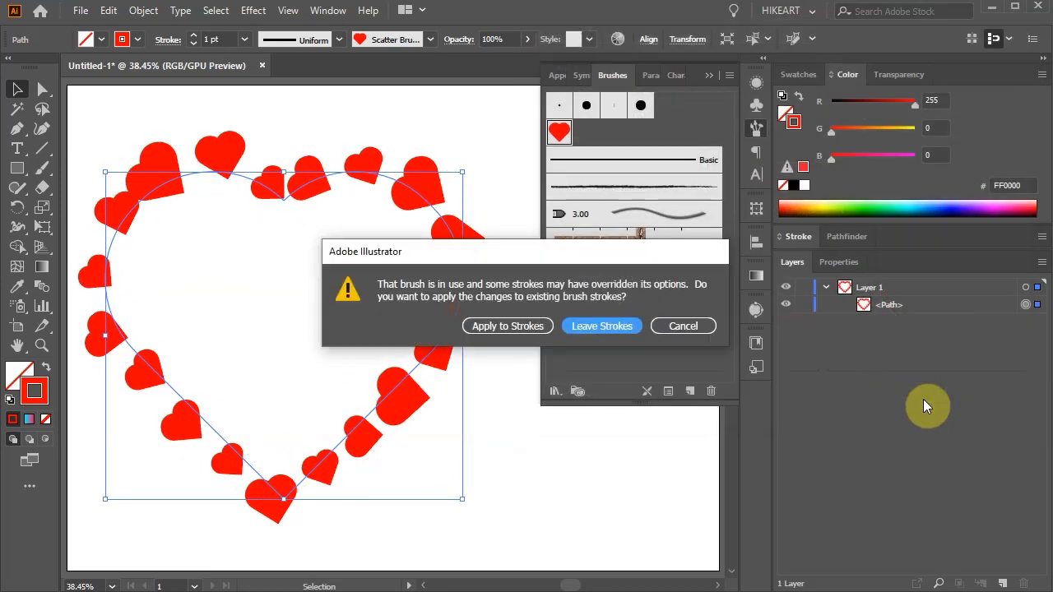
left_click(508, 327)
left_click_drag(600, 402, 629, 301)
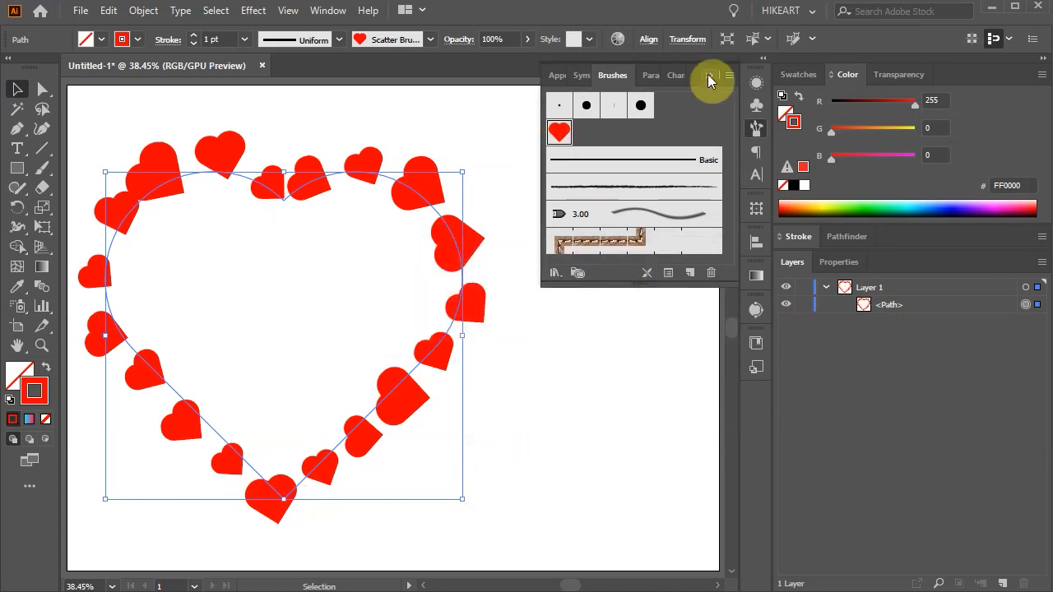
left_click(708, 75)
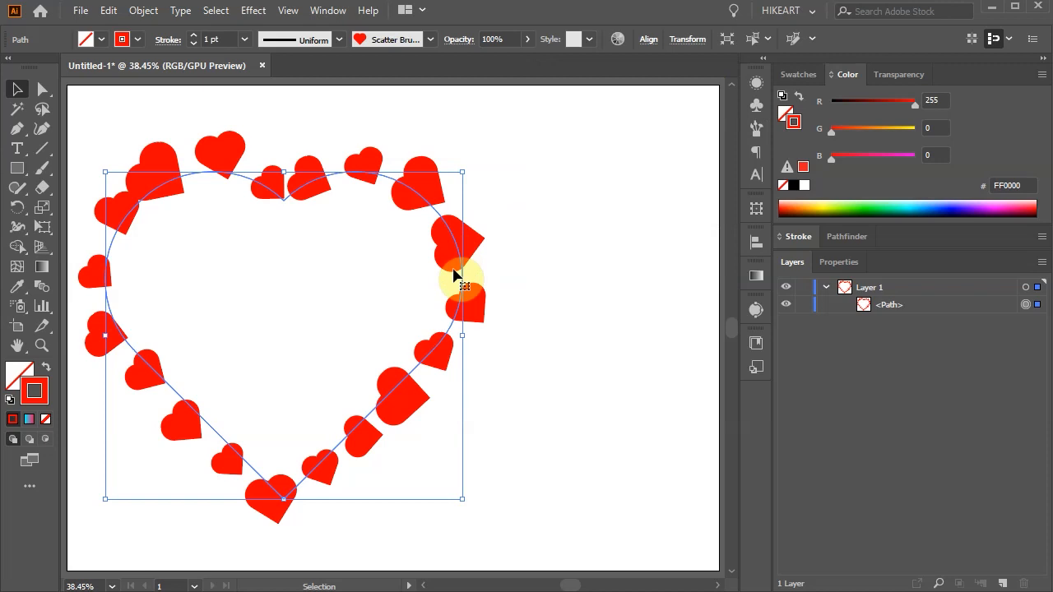
Duplicate the brushed heart path, lock and hide the lower copy, and move the visible one right and slightly up
left_click_drag(916, 306, 1002, 583)
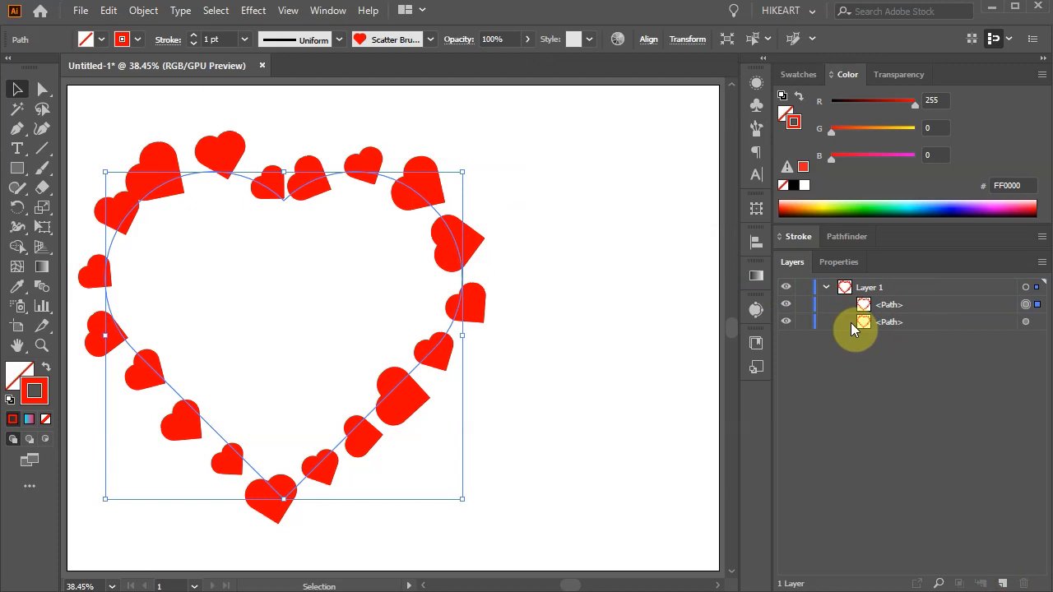
left_click(804, 323)
left_click(786, 326)
mouse_move(459, 255)
left_mouse_down()
mouse_move(506, 228)
mouse_move(565, 248)
left_mouse_up()
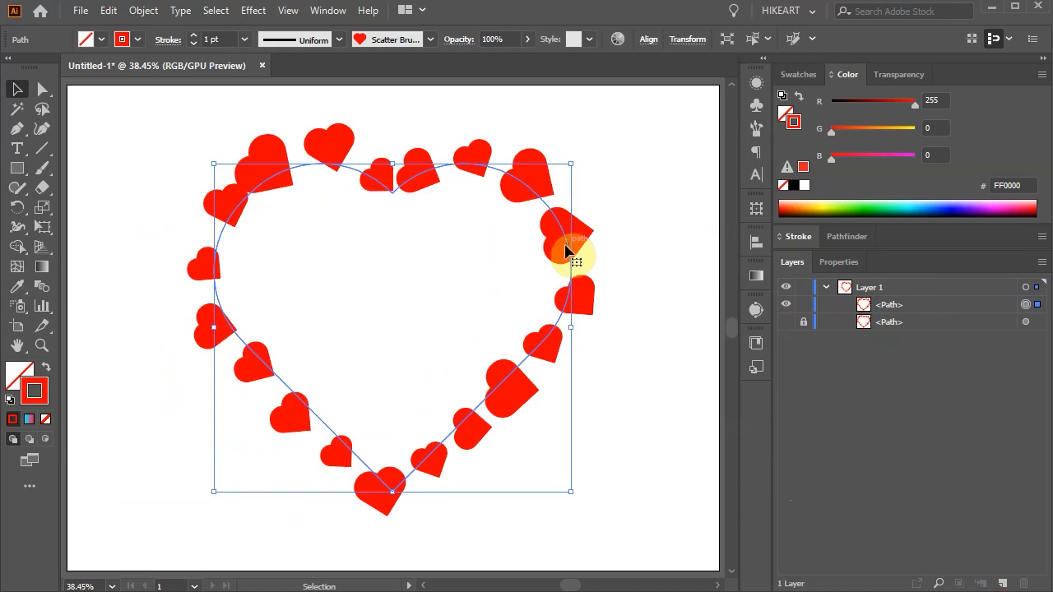
Expand the appearance of the visible brushed heart path and unfold the resulting group to review its individual hearts
left_click(143, 11)
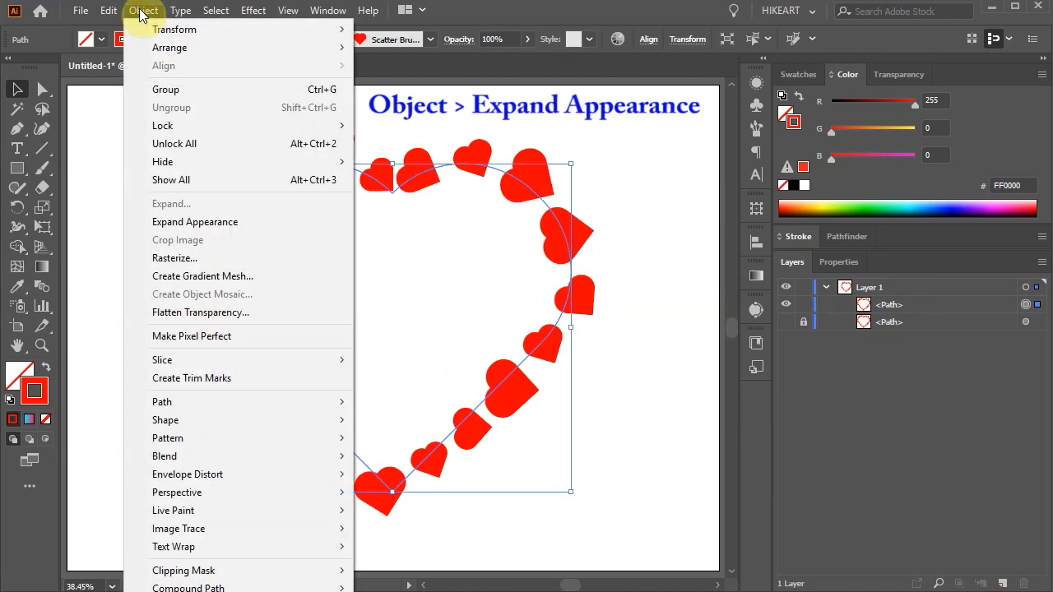
left_click(263, 221)
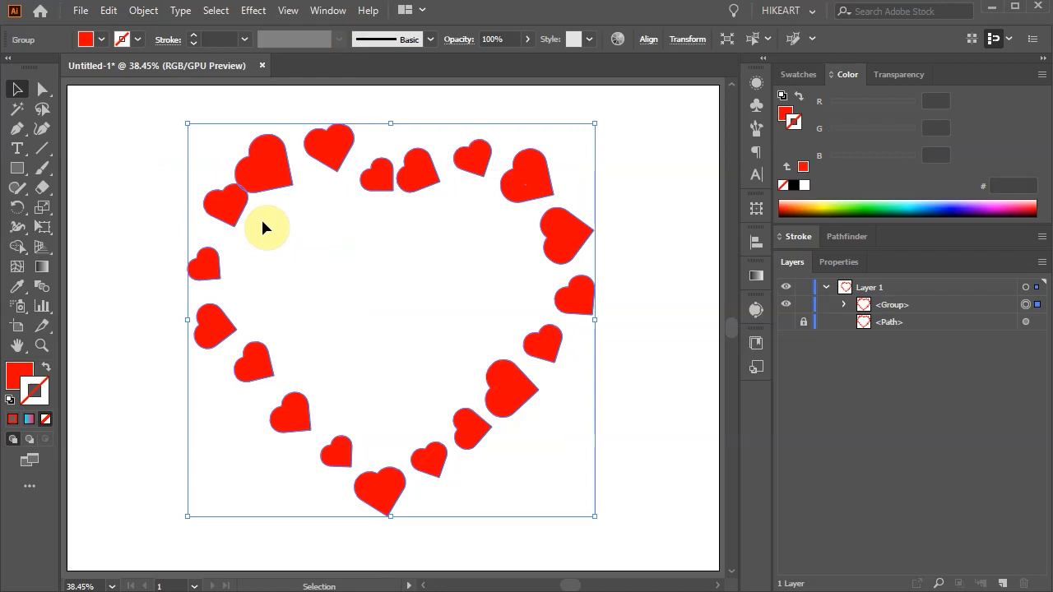
left_click(843, 305)
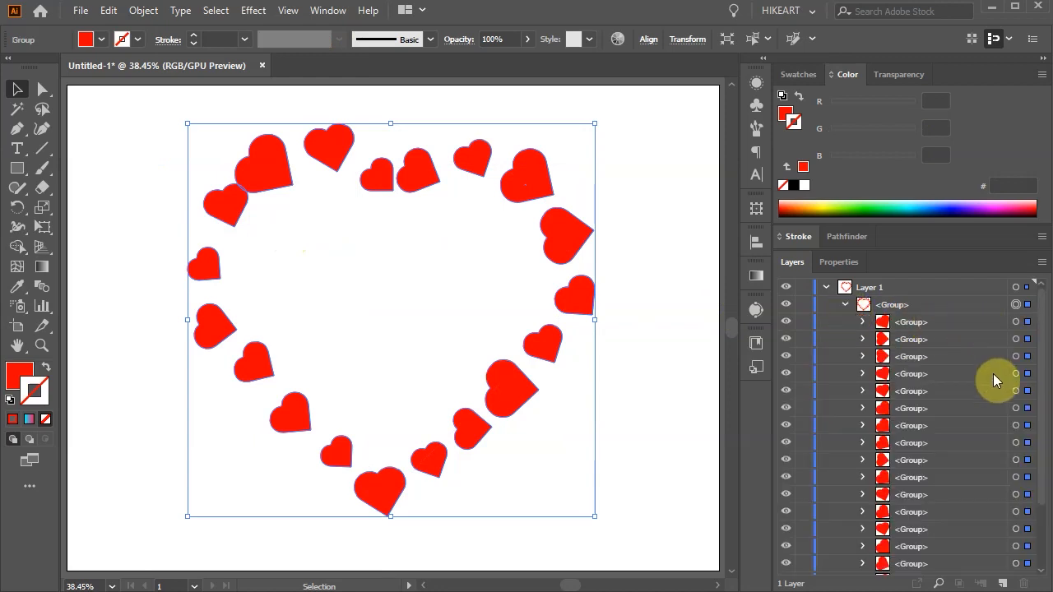
left_click_drag(1040, 493, 1044, 470)
Directly select the single large heart at the upper left of the ring and move it up and left, out of the ring
left_click(43, 88)
left_click(153, 125)
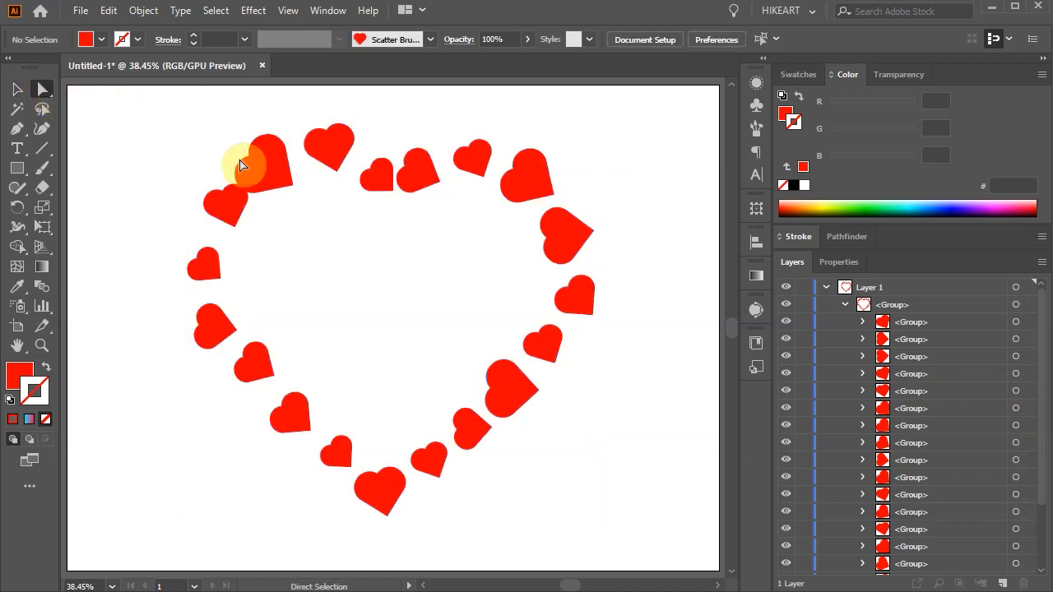
left_click(268, 175)
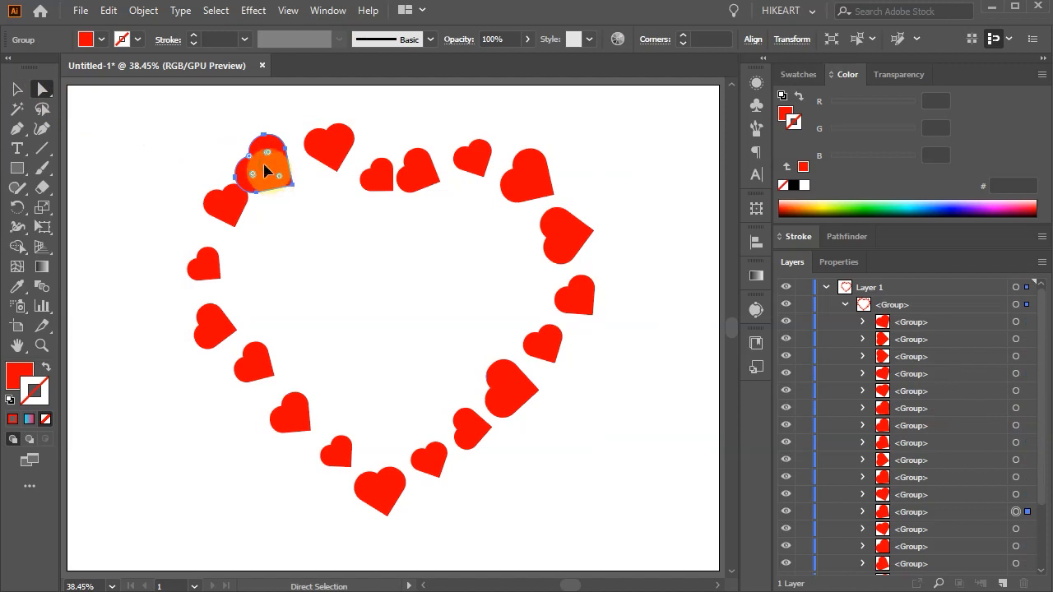
left_click_drag(265, 171, 242, 136)
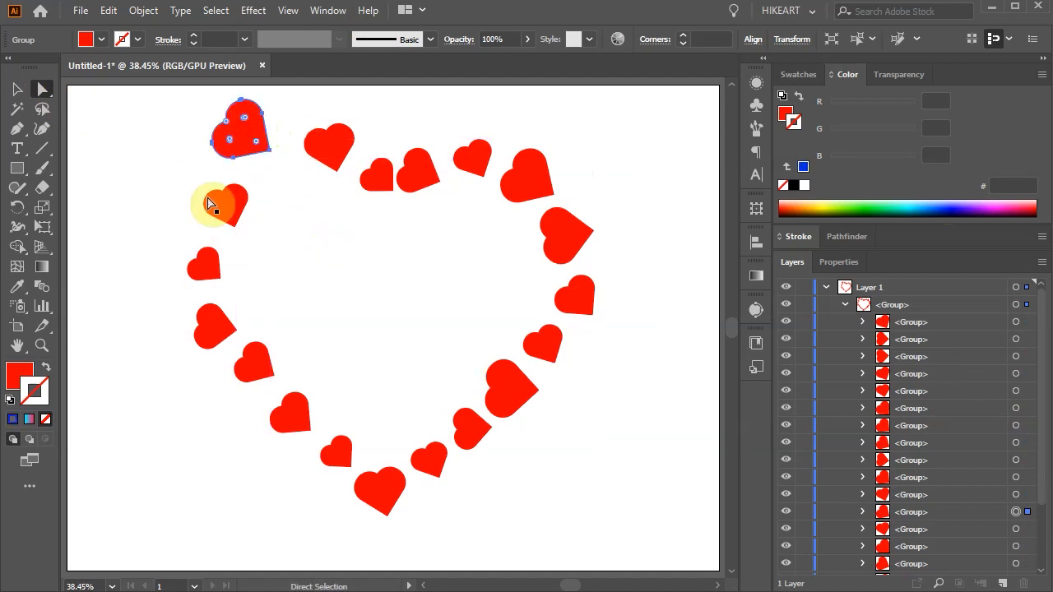
Fill the separated heart with blue (0100D0), move it back into the ring and deselect it
left_click(20, 372)
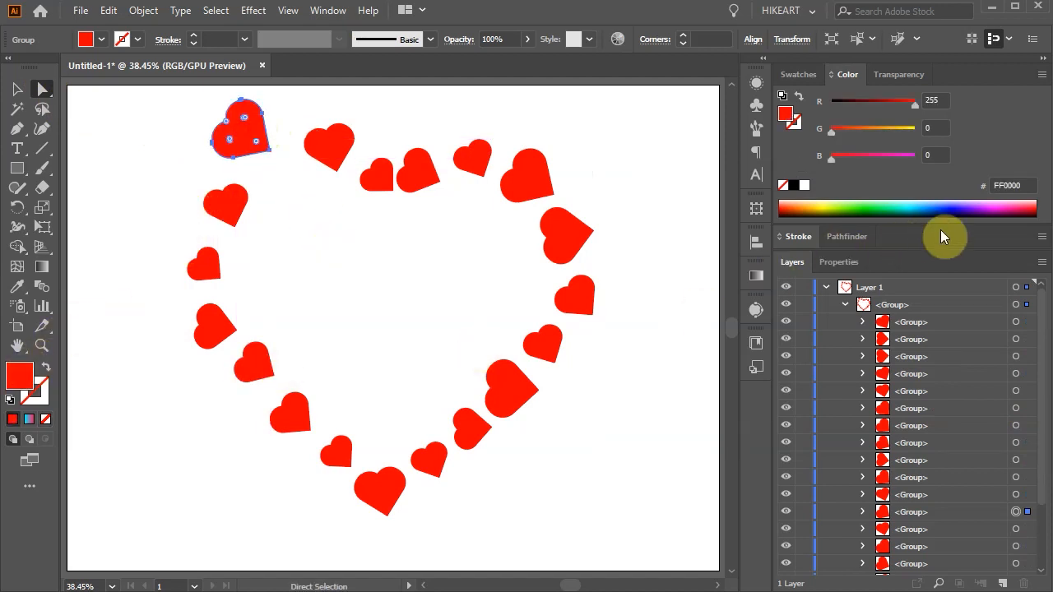
left_click(870, 206)
left_click_drag(241, 139, 277, 169)
left_click(314, 190)
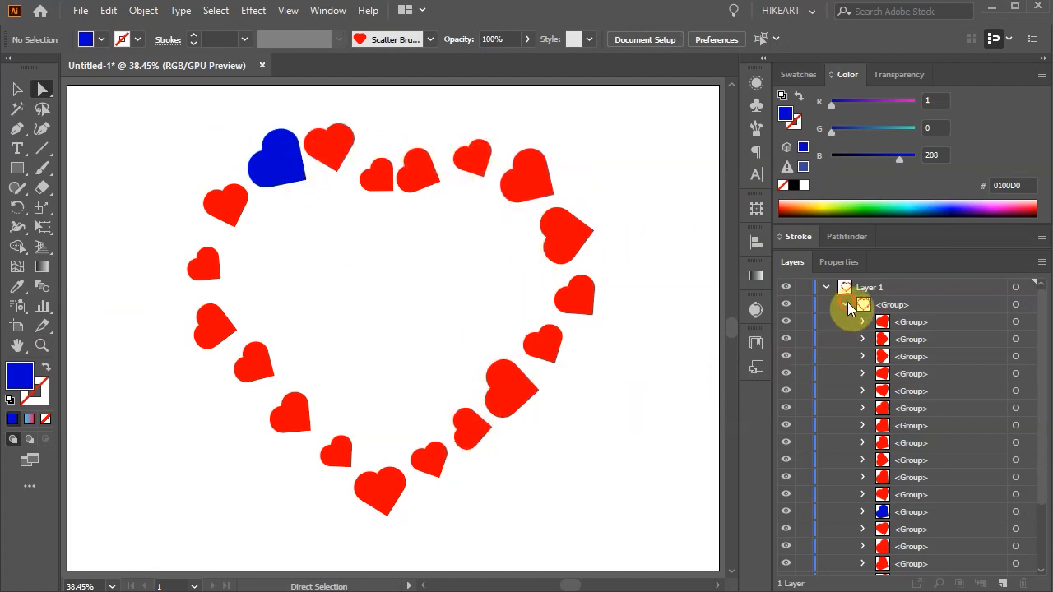
Collapse and hide the expanded heart group, then show the original brushed path and select it
left_click(844, 304)
left_click(785, 305)
left_click(786, 322)
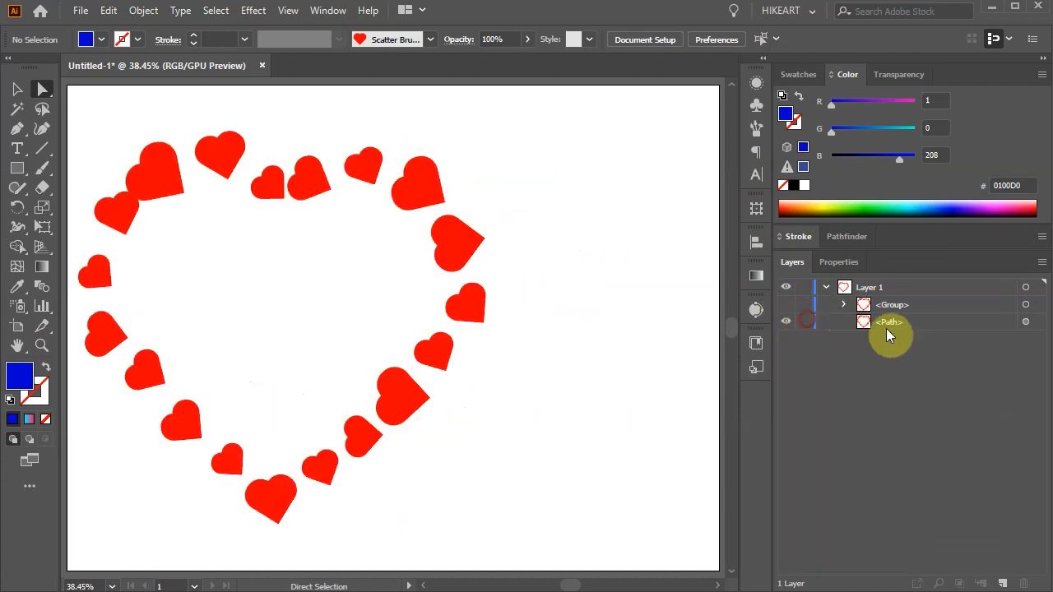
left_click(1026, 321)
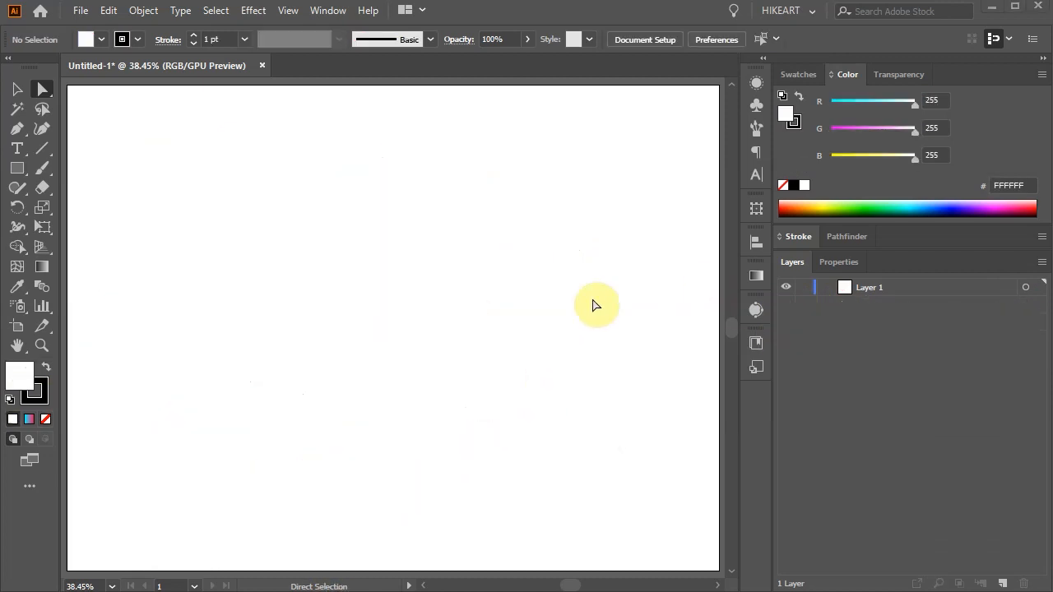
Load the Rolling Wave pattern brush from the Borders_Novelty brush library
left_click(758, 127)
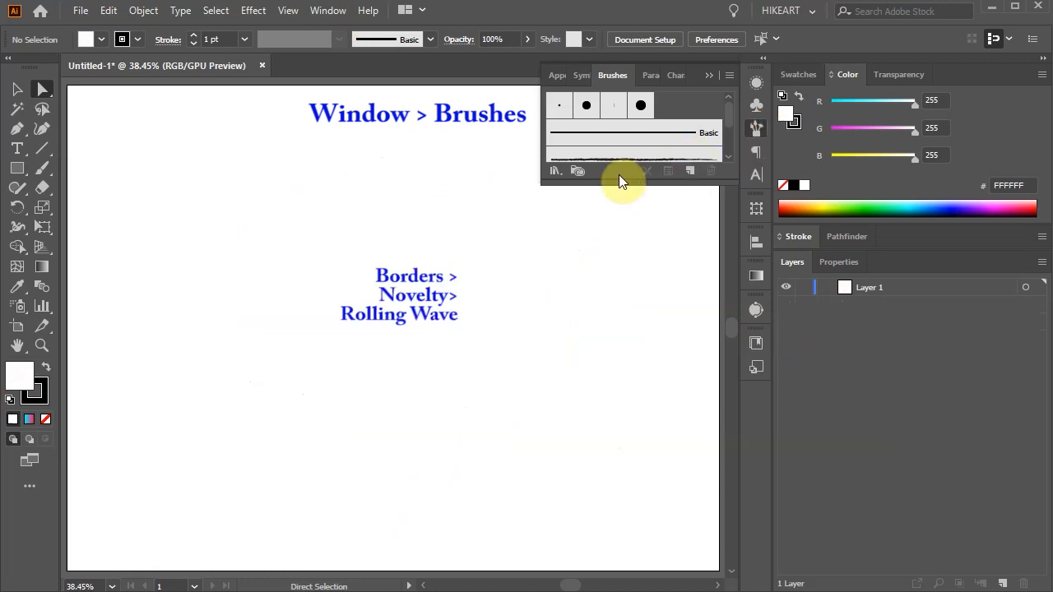
left_click(554, 170)
mouse_move(640, 257)
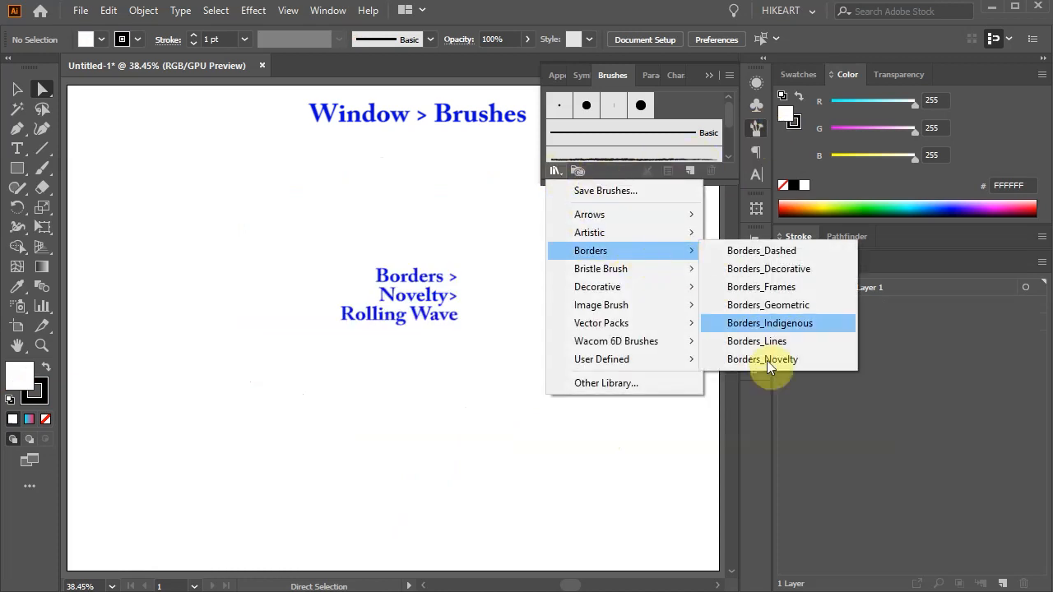
left_click(773, 357)
left_click(625, 293)
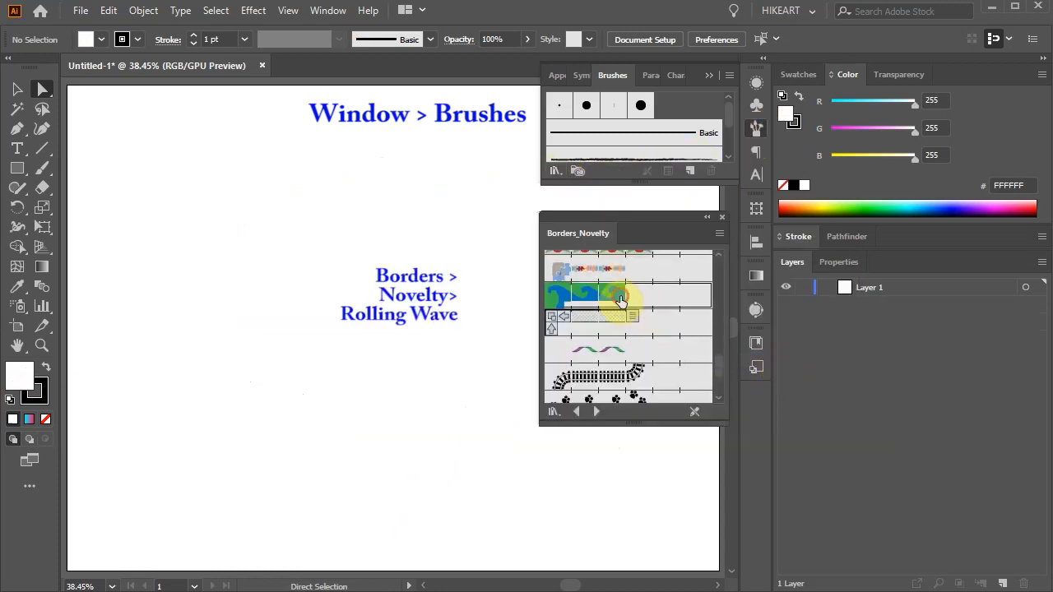
left_click(722, 217)
left_click(711, 76)
Paint a straight horizontal Rolling Wave stroke across the upper middle of the artboard with the Paintbrush tool
key("b")
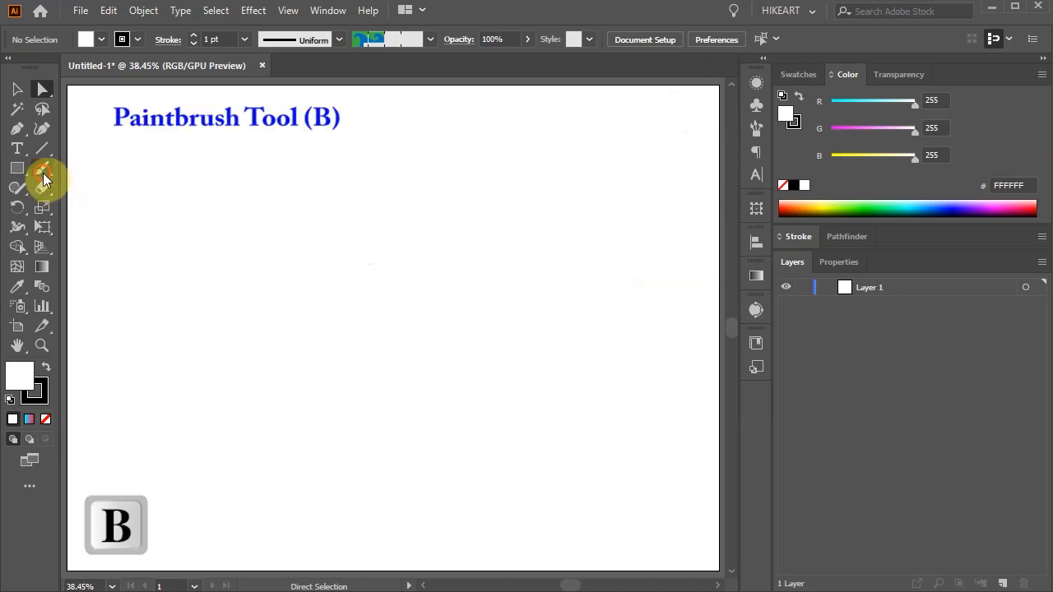
key("shift")
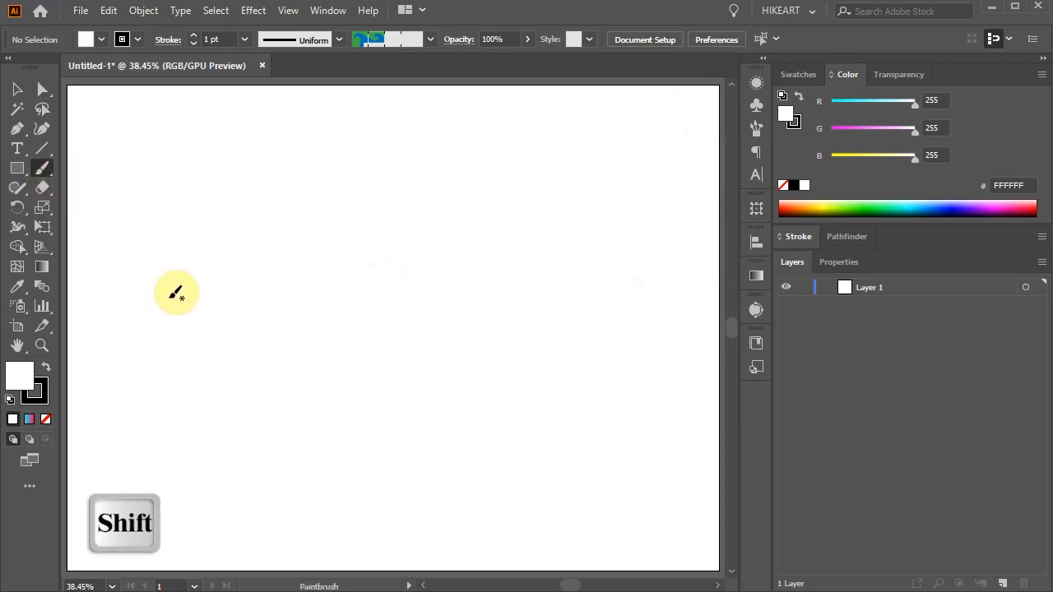
left_click_drag(171, 250, 532, 249)
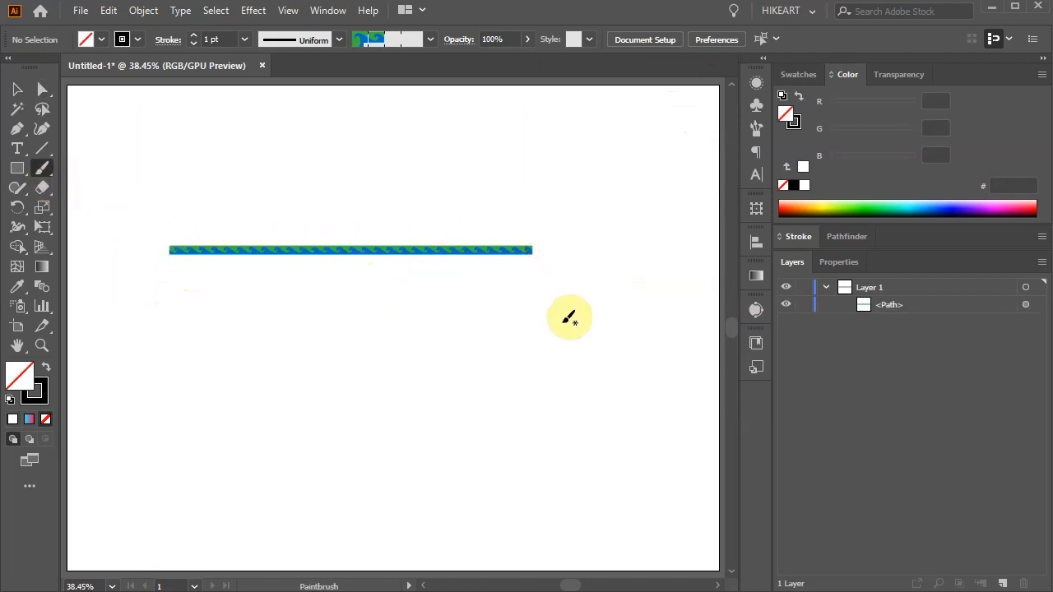
Set the wave stroke's weight to 12 pt and reposition it in the upper middle of the artboard
key("v")
left_click(499, 250)
left_click(796, 236)
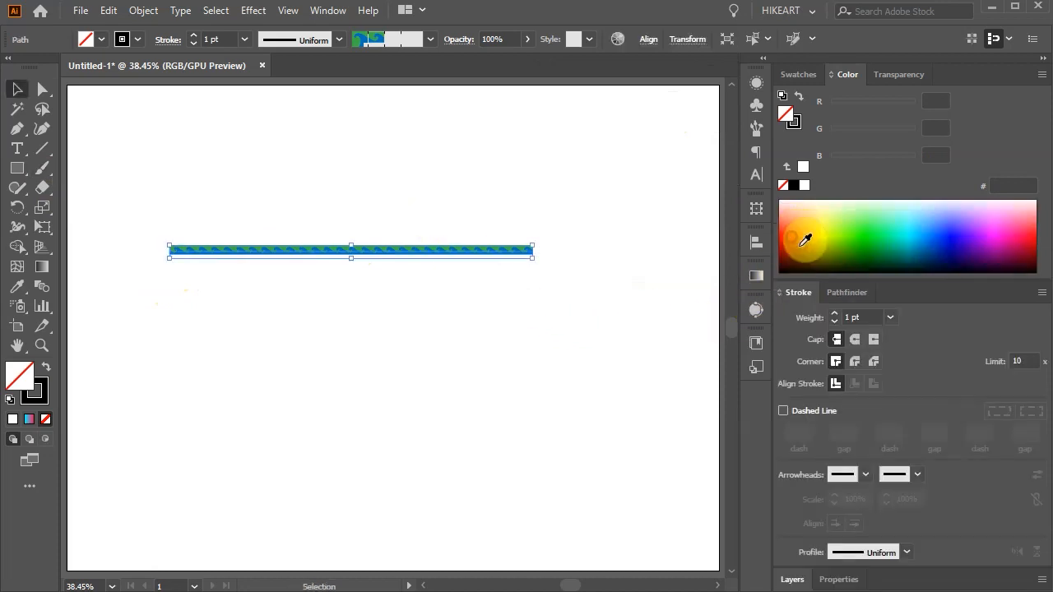
left_click(834, 314)
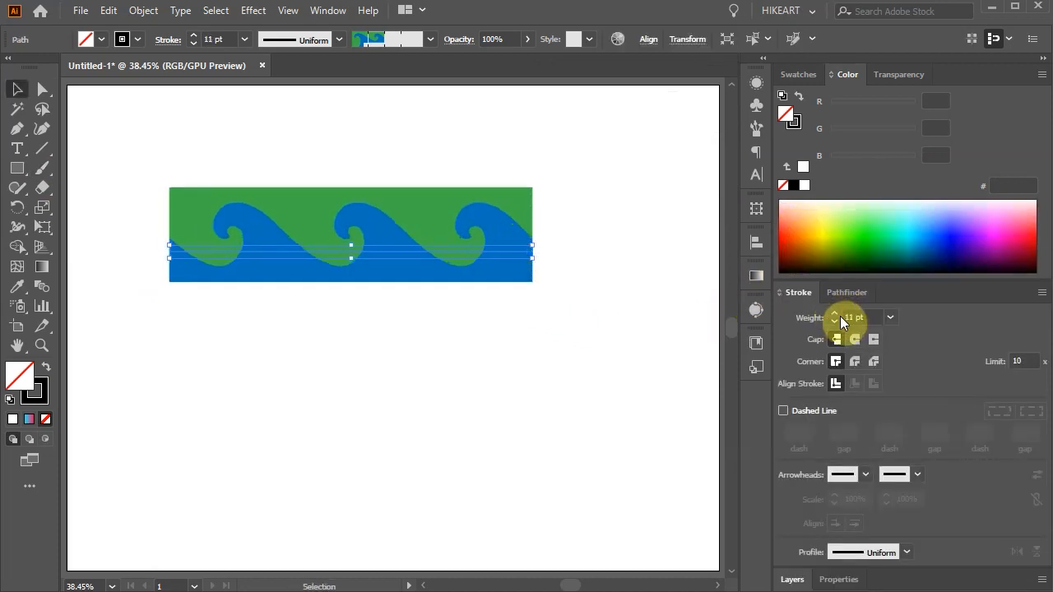
left_click_drag(487, 239, 447, 235)
left_click(792, 579)
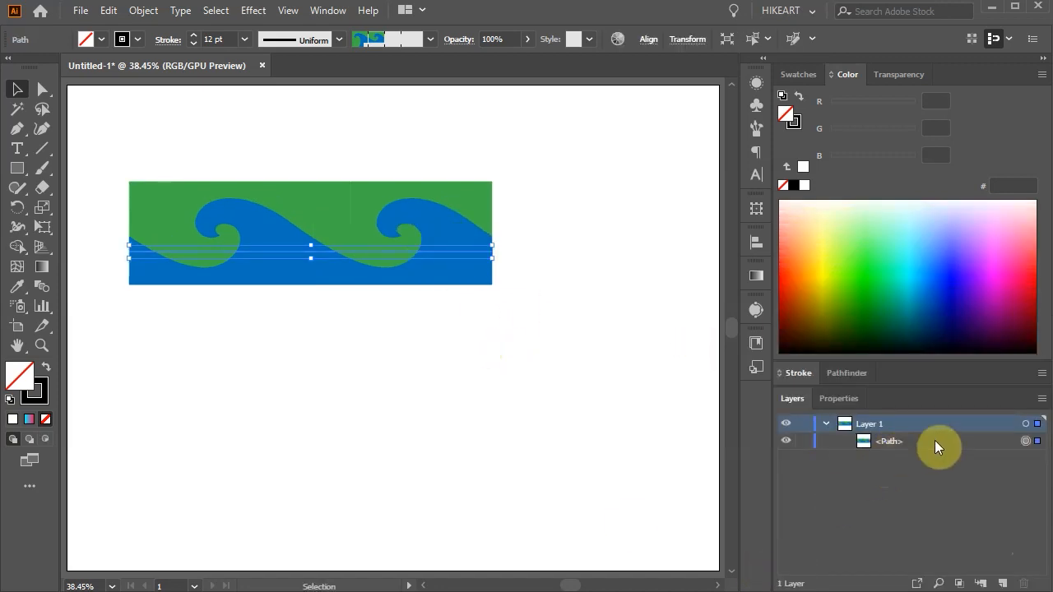
left_click(957, 441)
left_click_drag(444, 278, 516, 262)
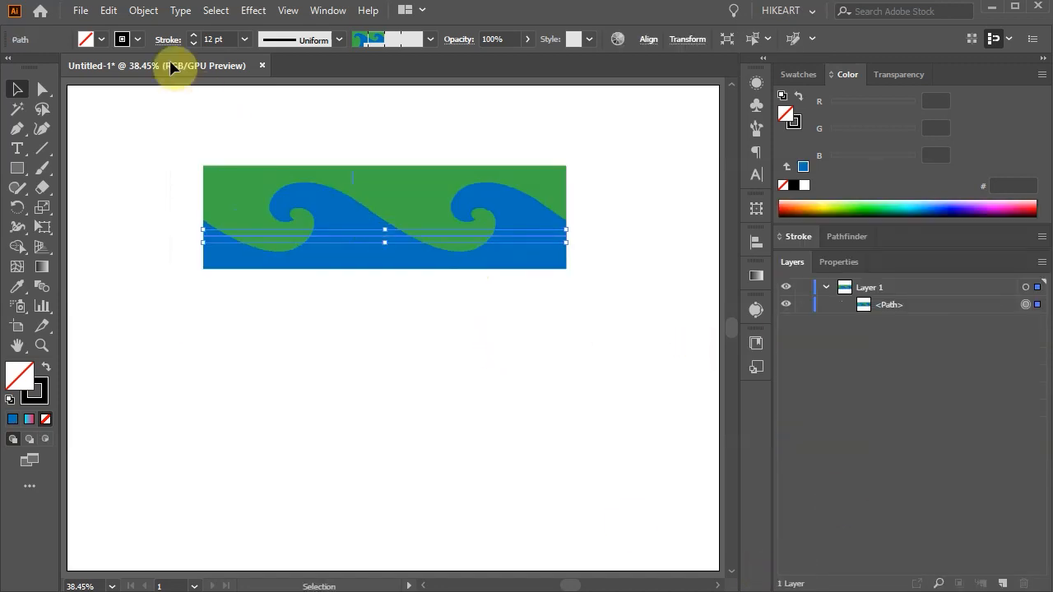
Expand the wave stroke's appearance and unfold the resulting group and its first tile group to show their paths
left_click(143, 10)
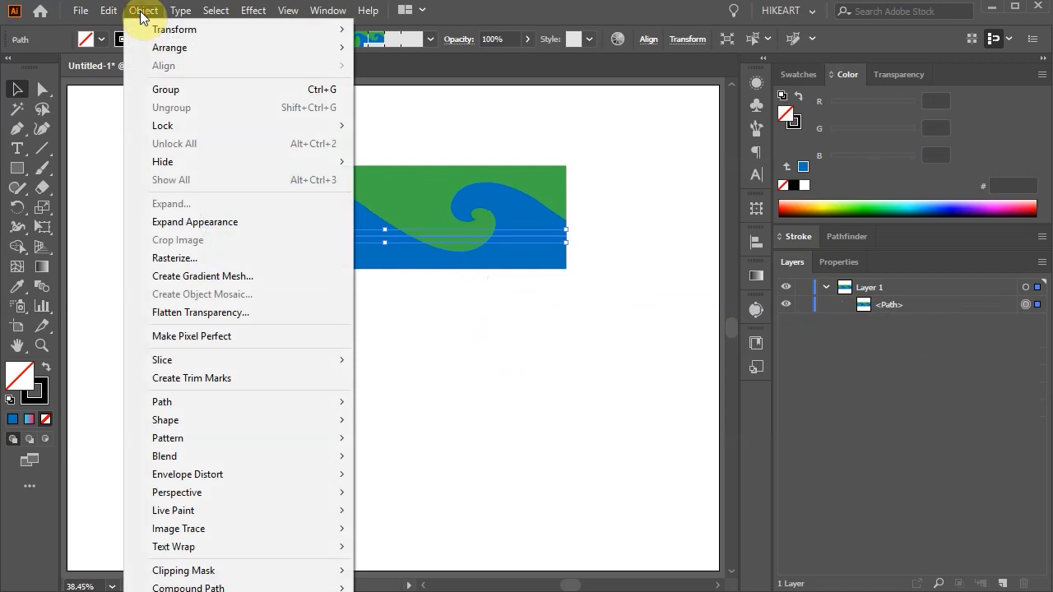
left_click(213, 225)
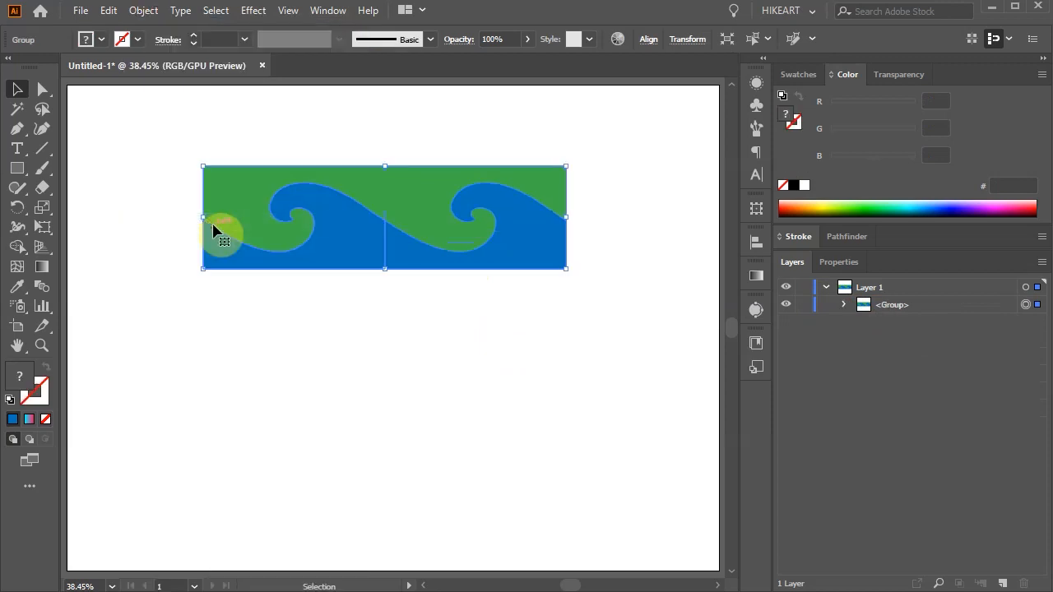
key("ctrl+z")
key("ctrl+shift+z")
left_click(844, 304)
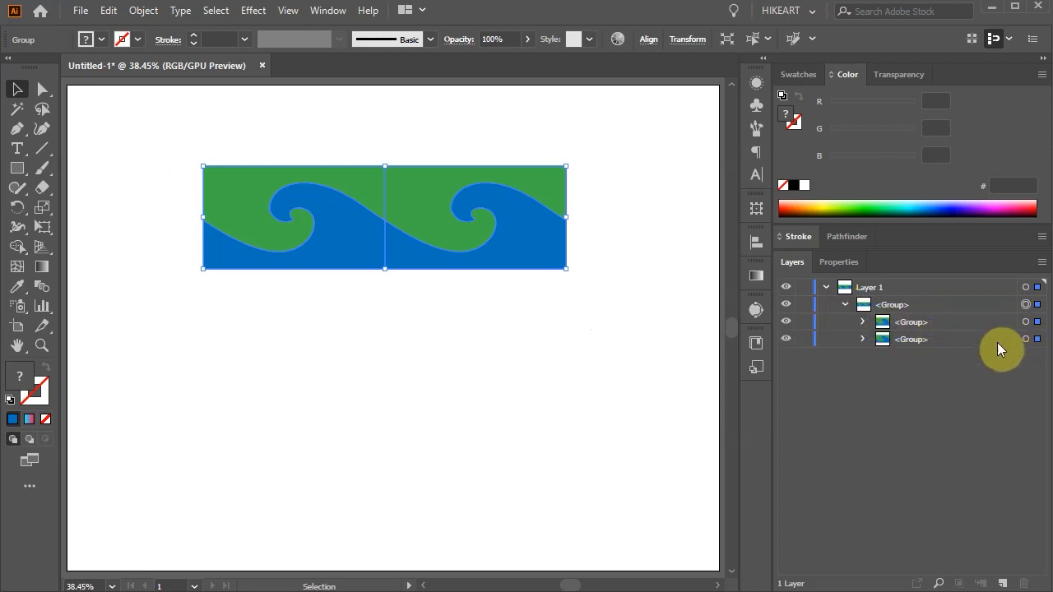
left_click(862, 322)
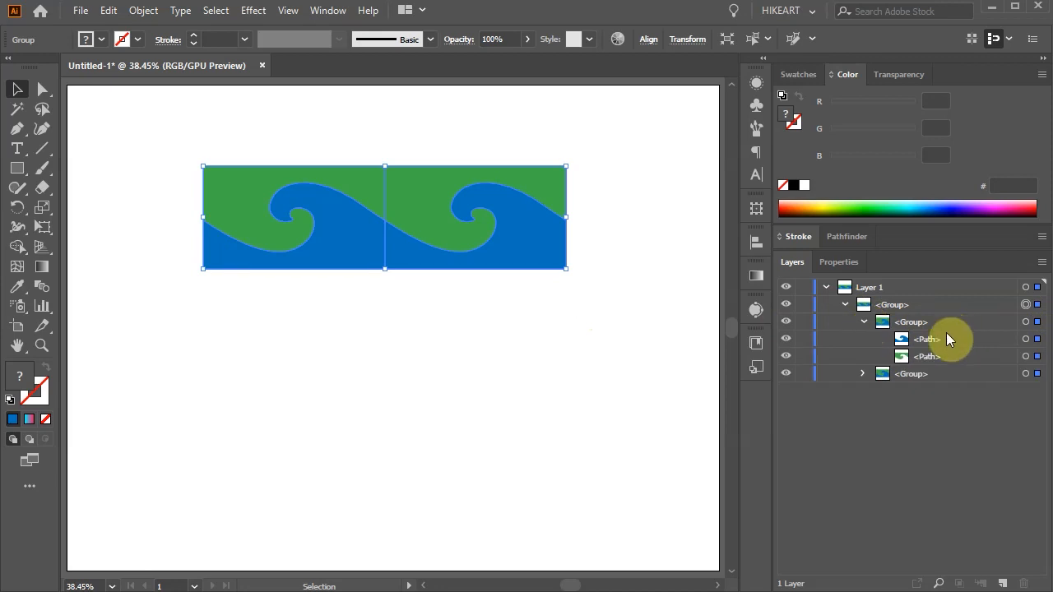
Try to pull the right tile apart by moving its blue wave down and its green piece to the right
left_click_drag(547, 263, 562, 391)
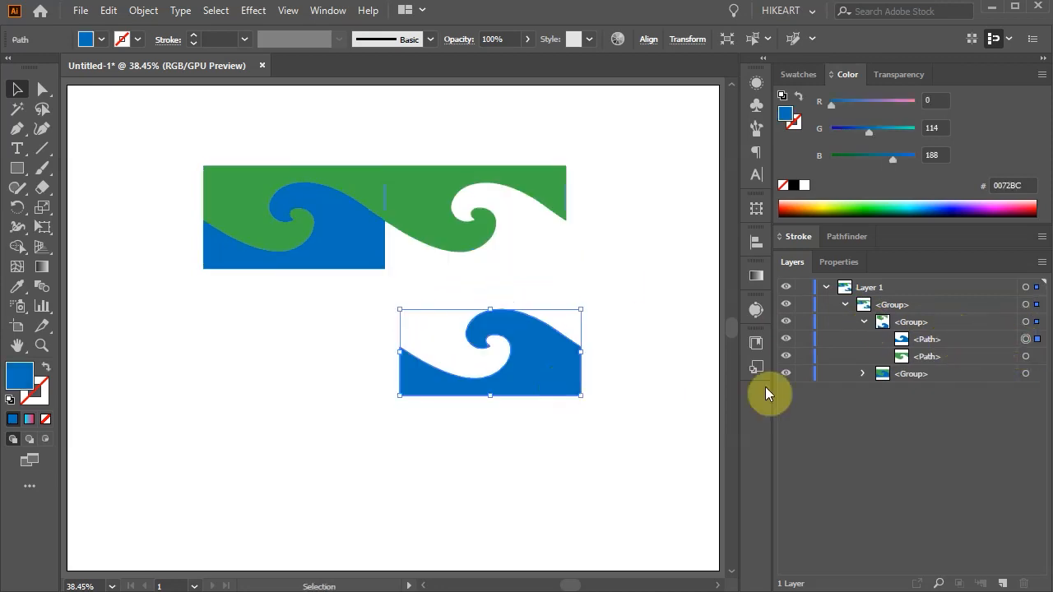
left_click(1025, 356)
left_click_drag(534, 186, 600, 195)
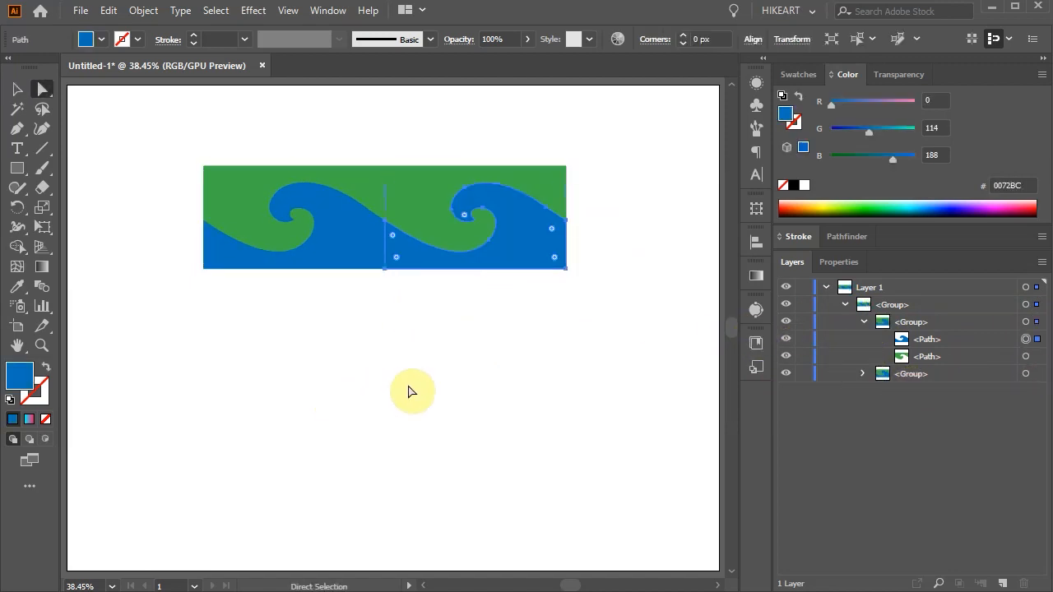
left_click(409, 385)
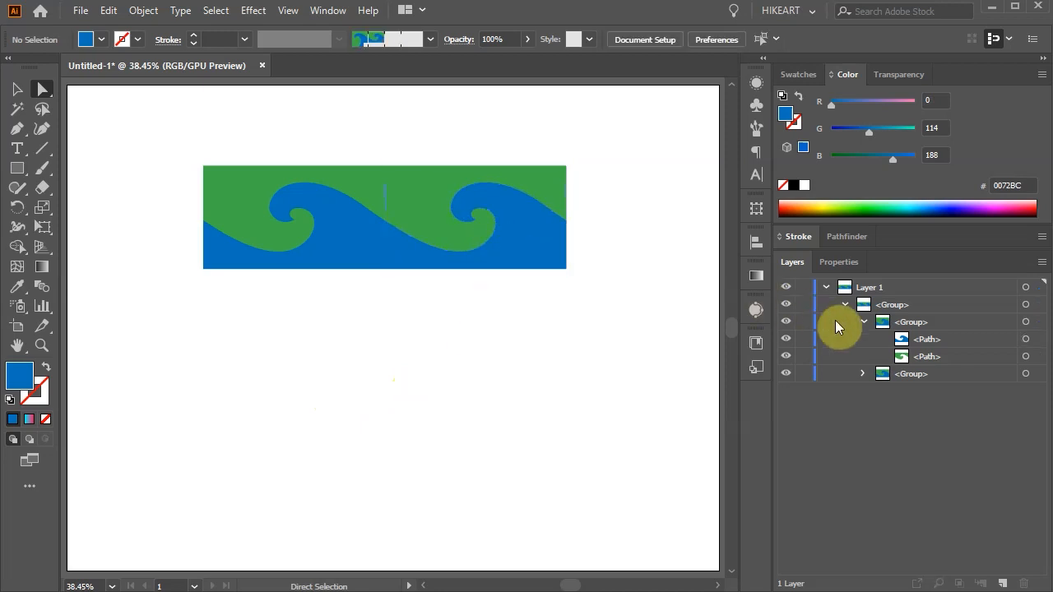
Select the green paths of both wave tiles and fill them with yellow (EDFF45)
left_click(863, 375)
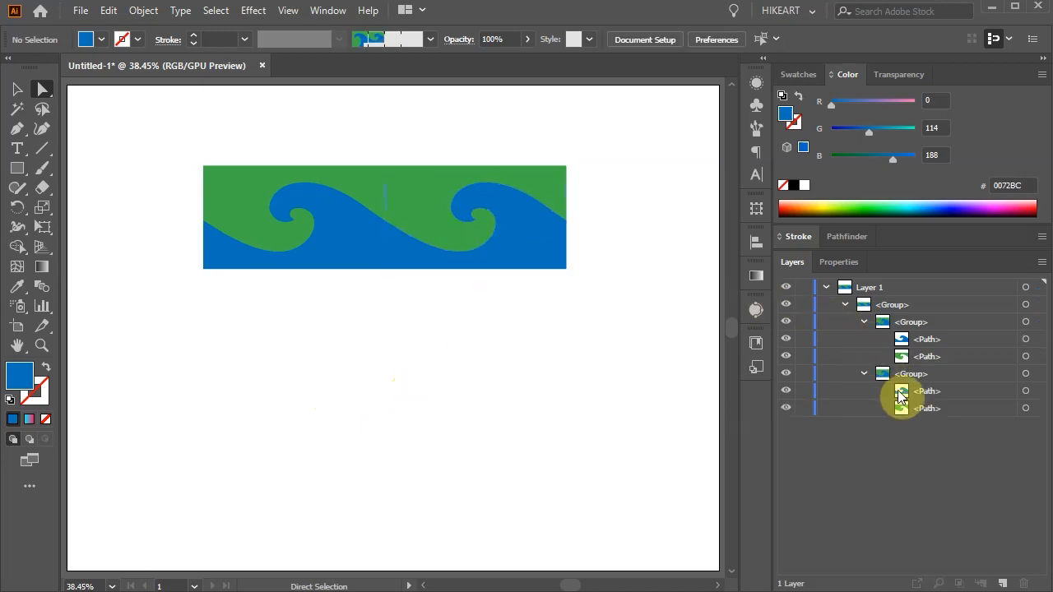
left_click(1026, 357)
left_click(1025, 408, "shift")
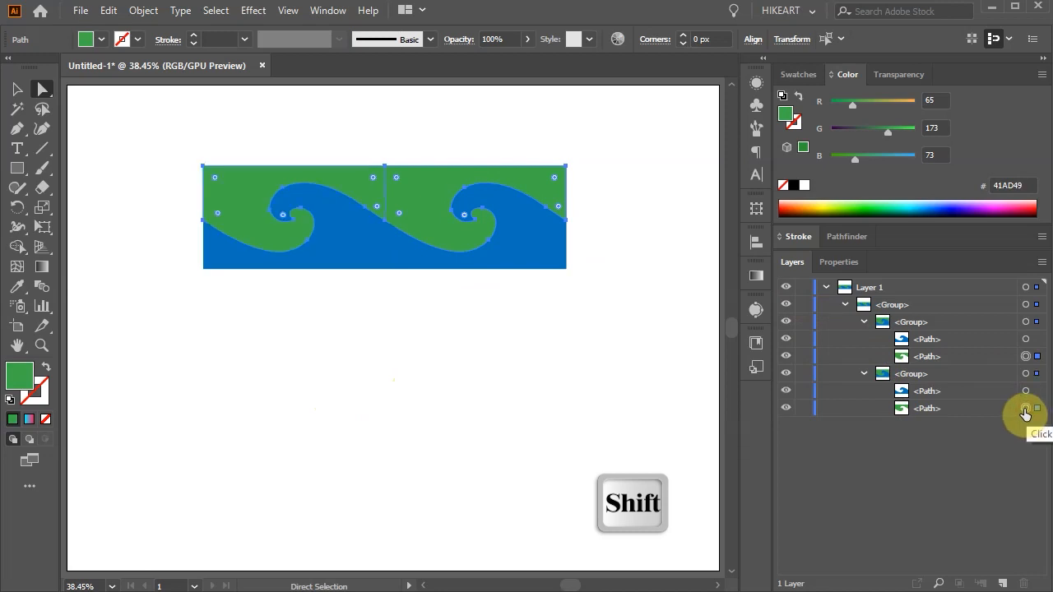
left_click(829, 202)
Scale the recolored wave group to about half its size and save it as a new pattern brush with the default options
left_click_drag(176, 141, 386, 217)
key("v")
left_click(757, 129)
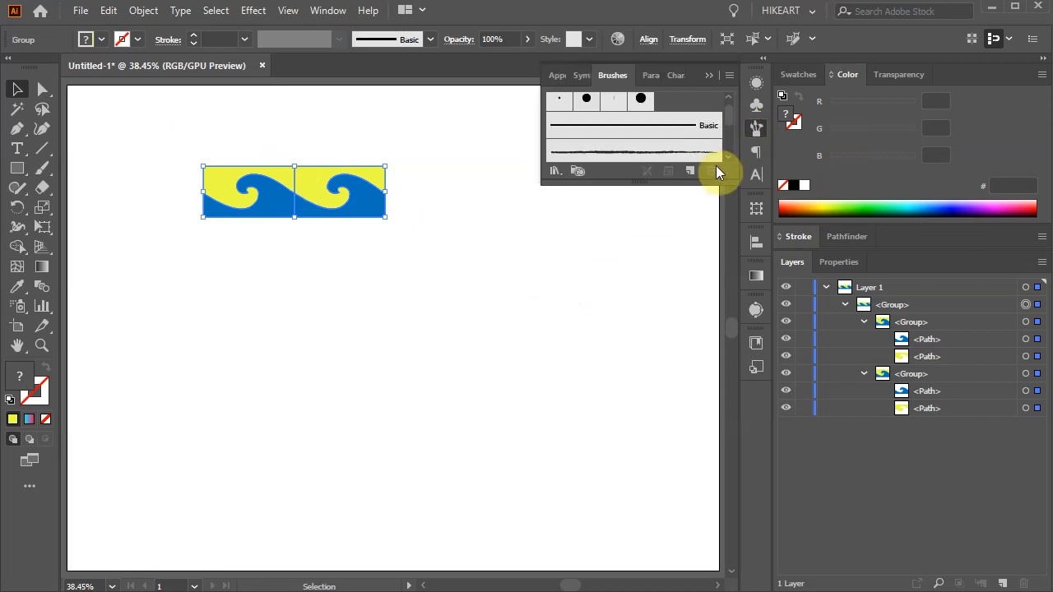
left_click_drag(699, 186, 715, 342)
left_click_drag(365, 216, 652, 285)
left_click(693, 287)
left_click(717, 324)
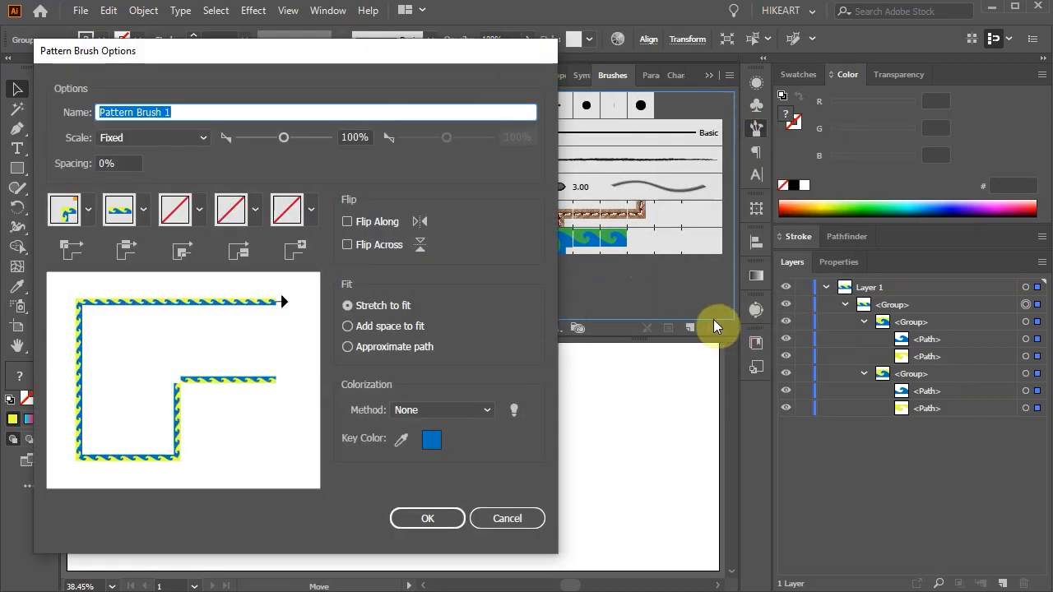
left_click(427, 516)
Delete the wave artwork and paint a short straight horizontal stroke with the new yellow and blue pattern brush
key("Delete")
left_click(585, 270)
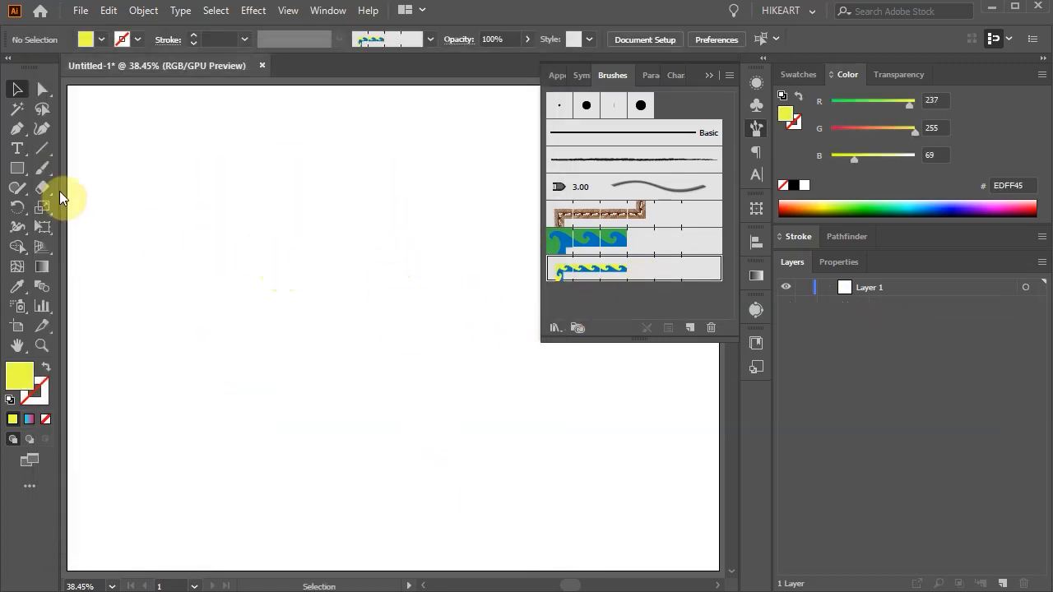
left_click(41, 168)
left_click_drag(180, 254, 383, 253)
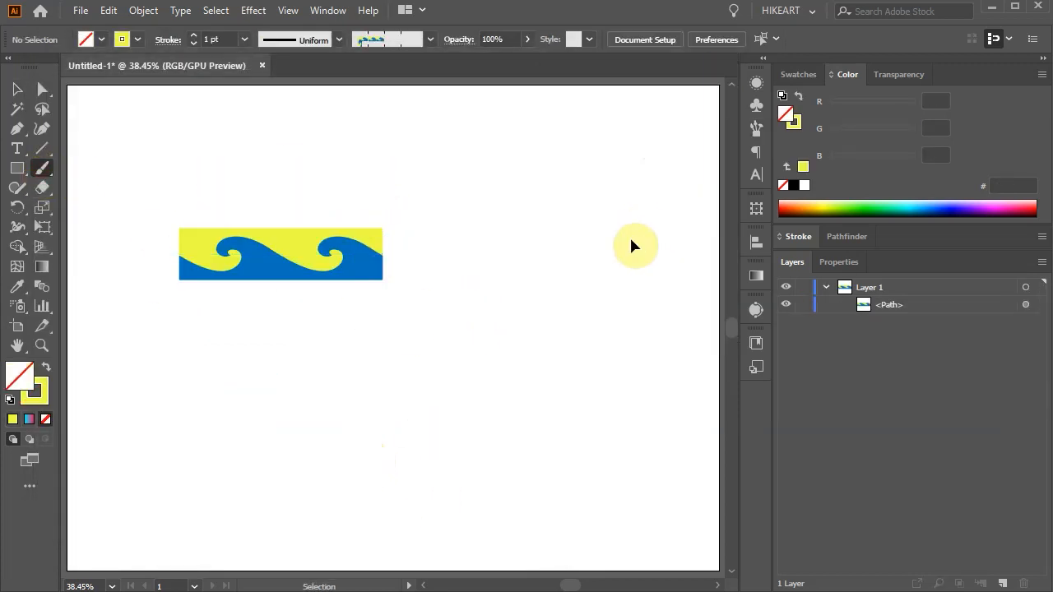